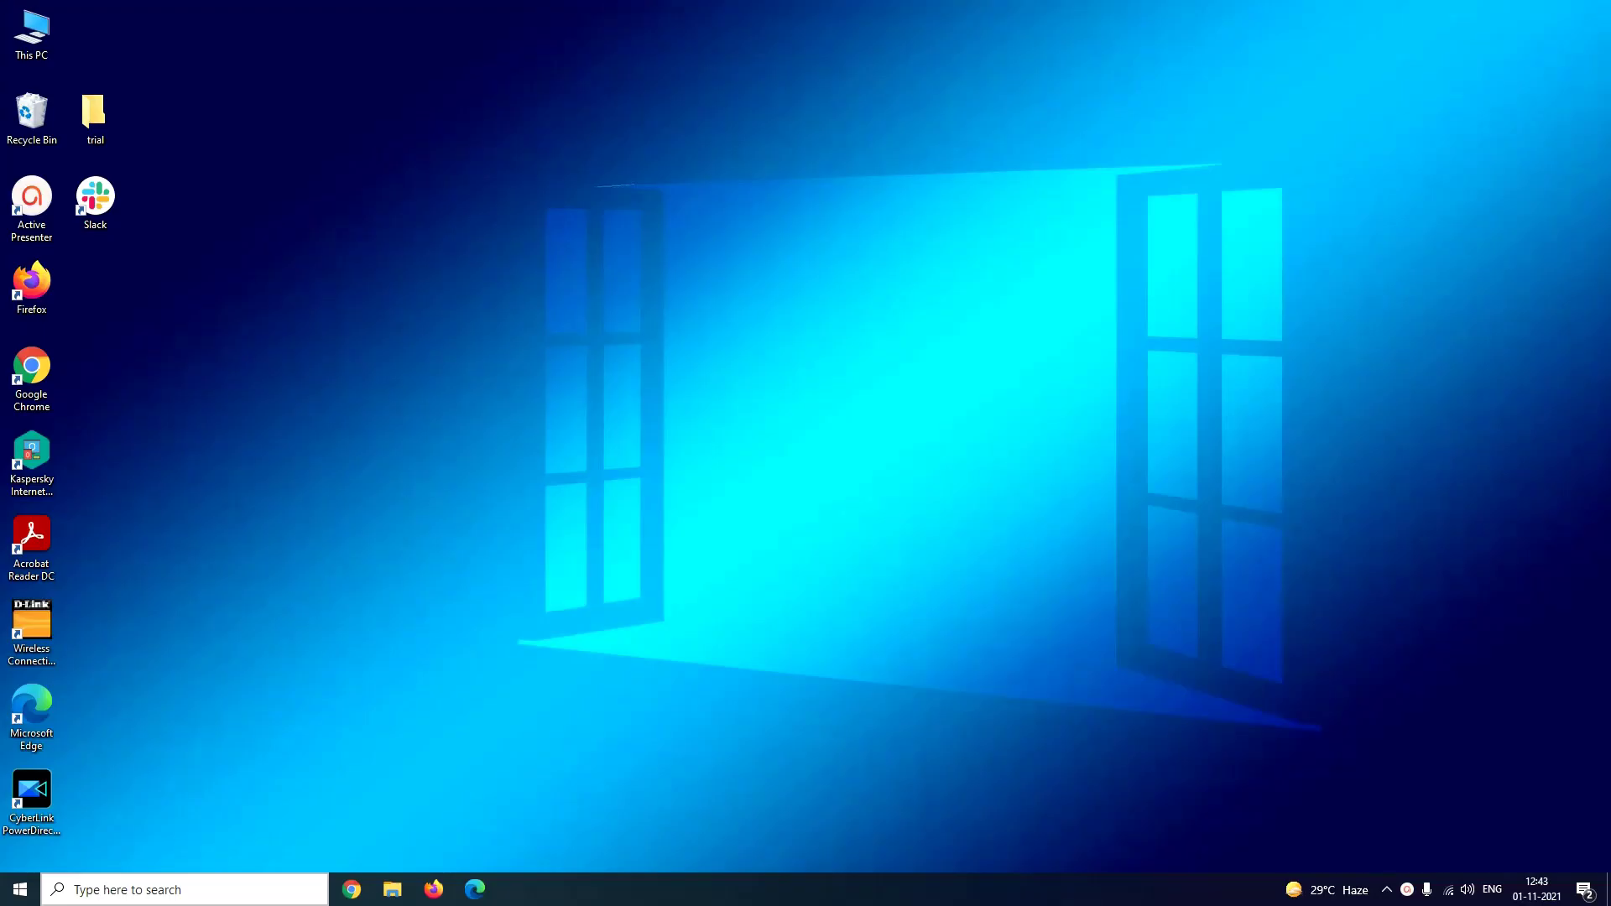
- Find Settings by searching 'sett', view Time & Language, then close Settings
{"action": "left_click", "coordinate": [150, 894]}
{"action": "type", "text": "sett"}
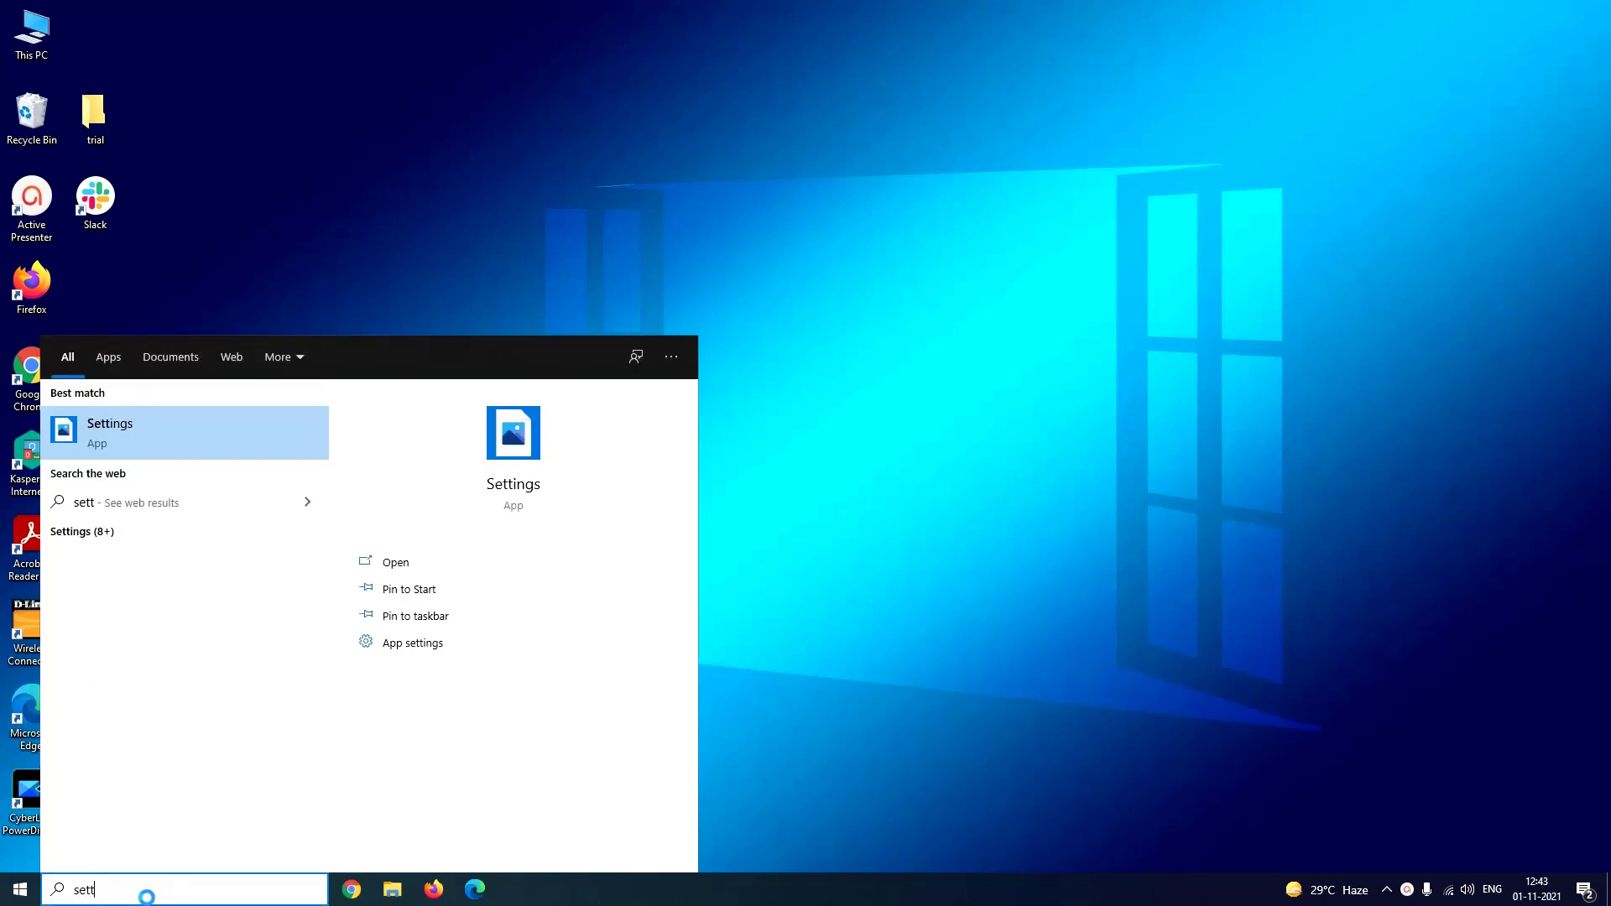
{"action": "left_click", "coordinate": [137, 425]}
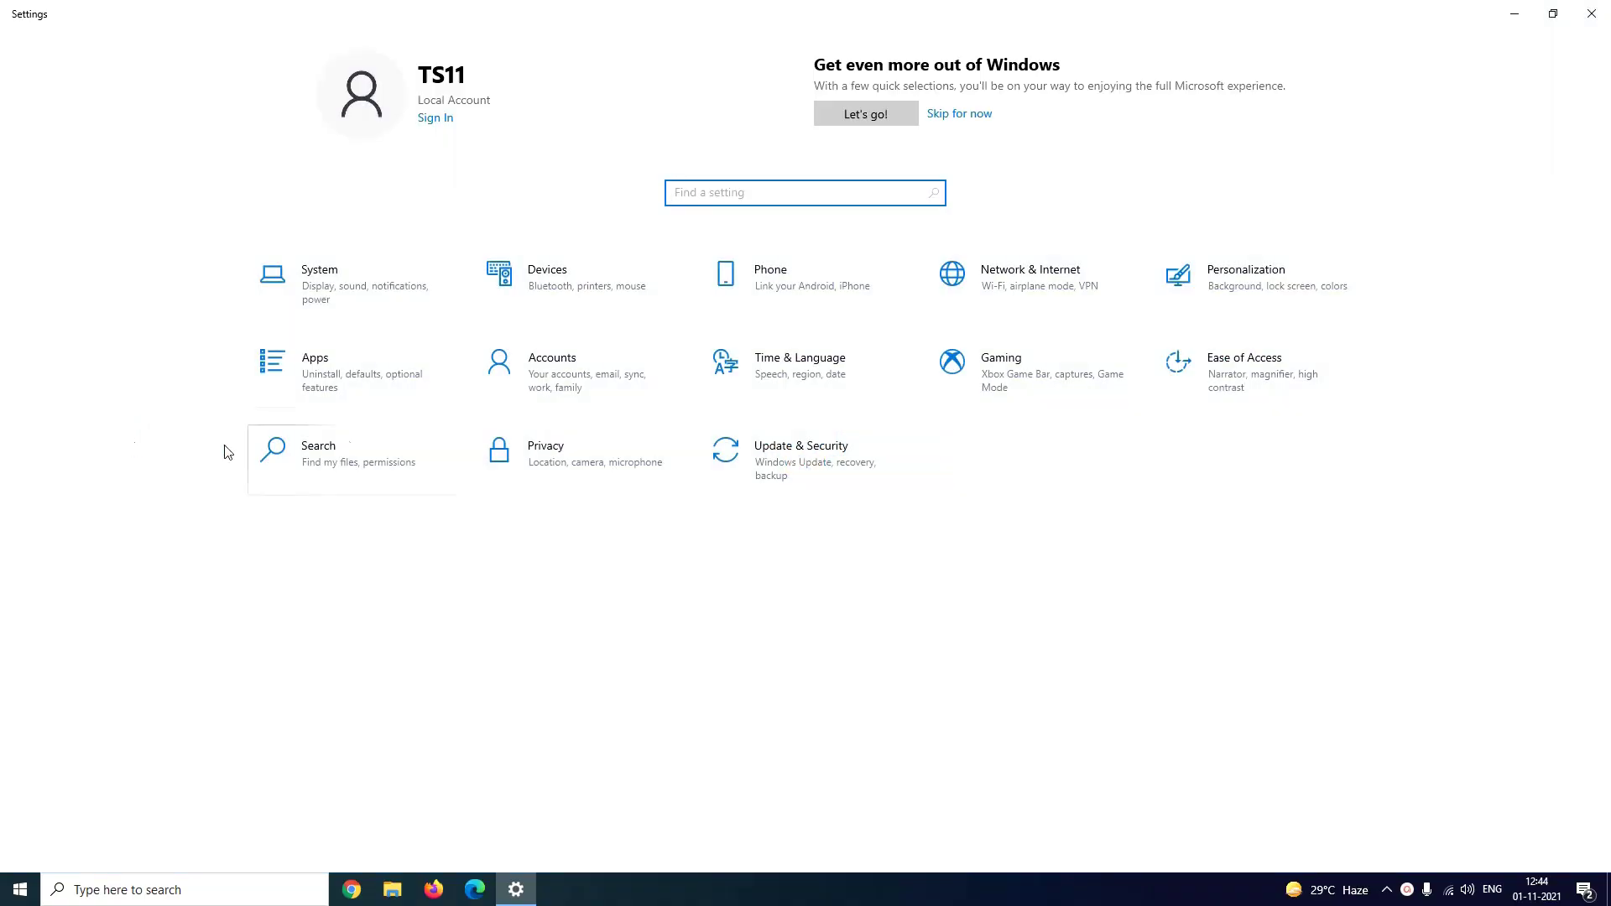
{"action": "left_click", "coordinate": [774, 383]}
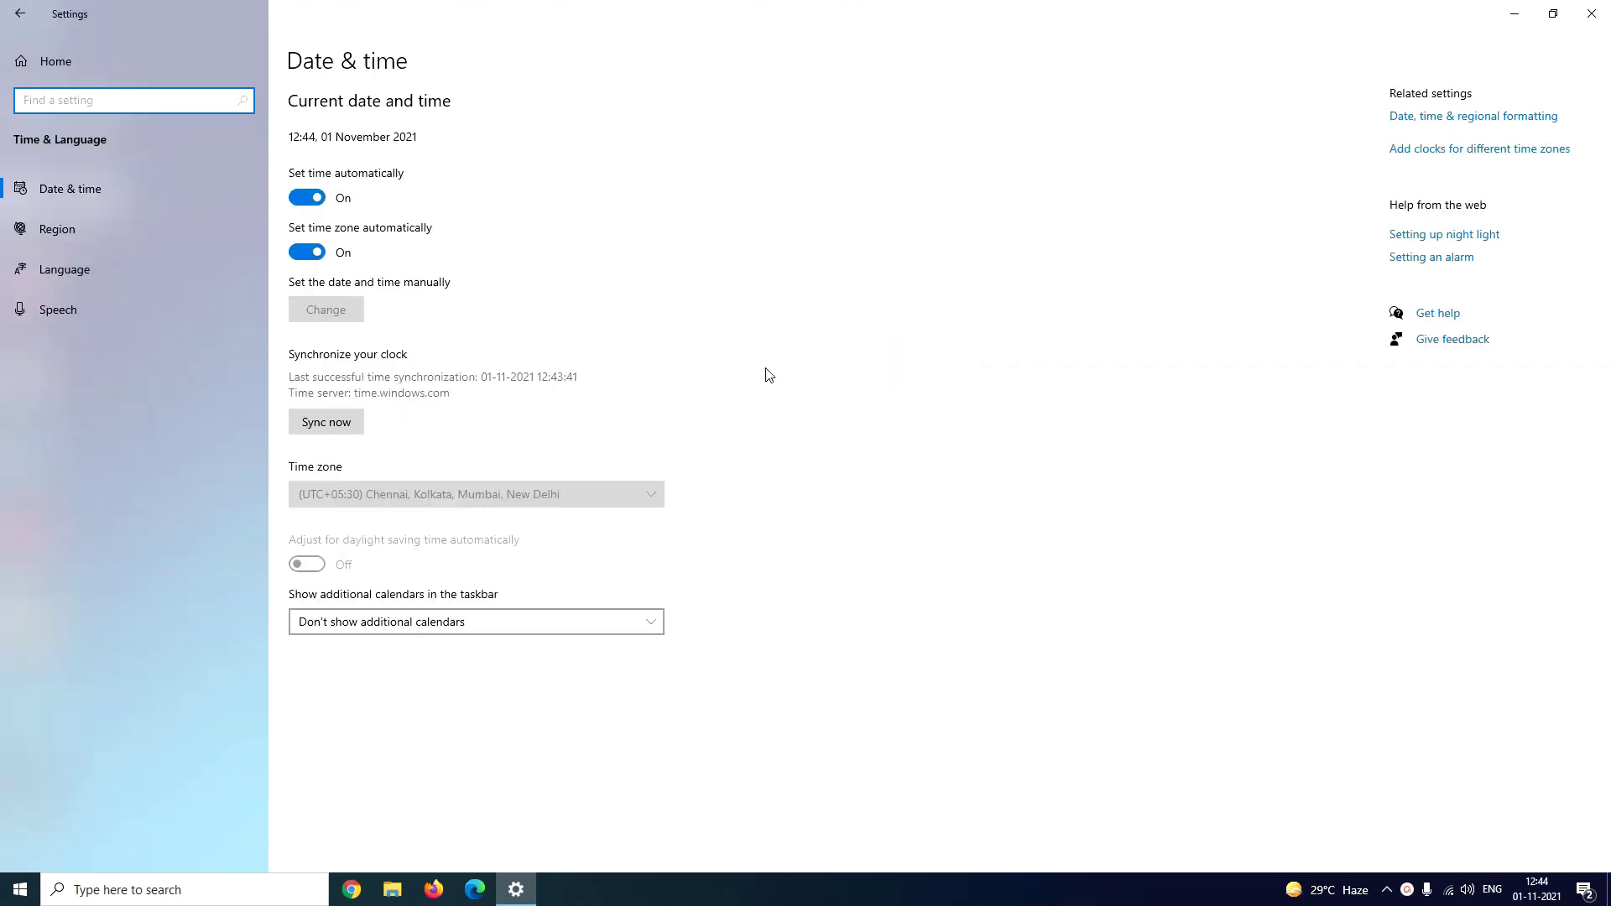
{"action": "key", "text": "alt+F4"}
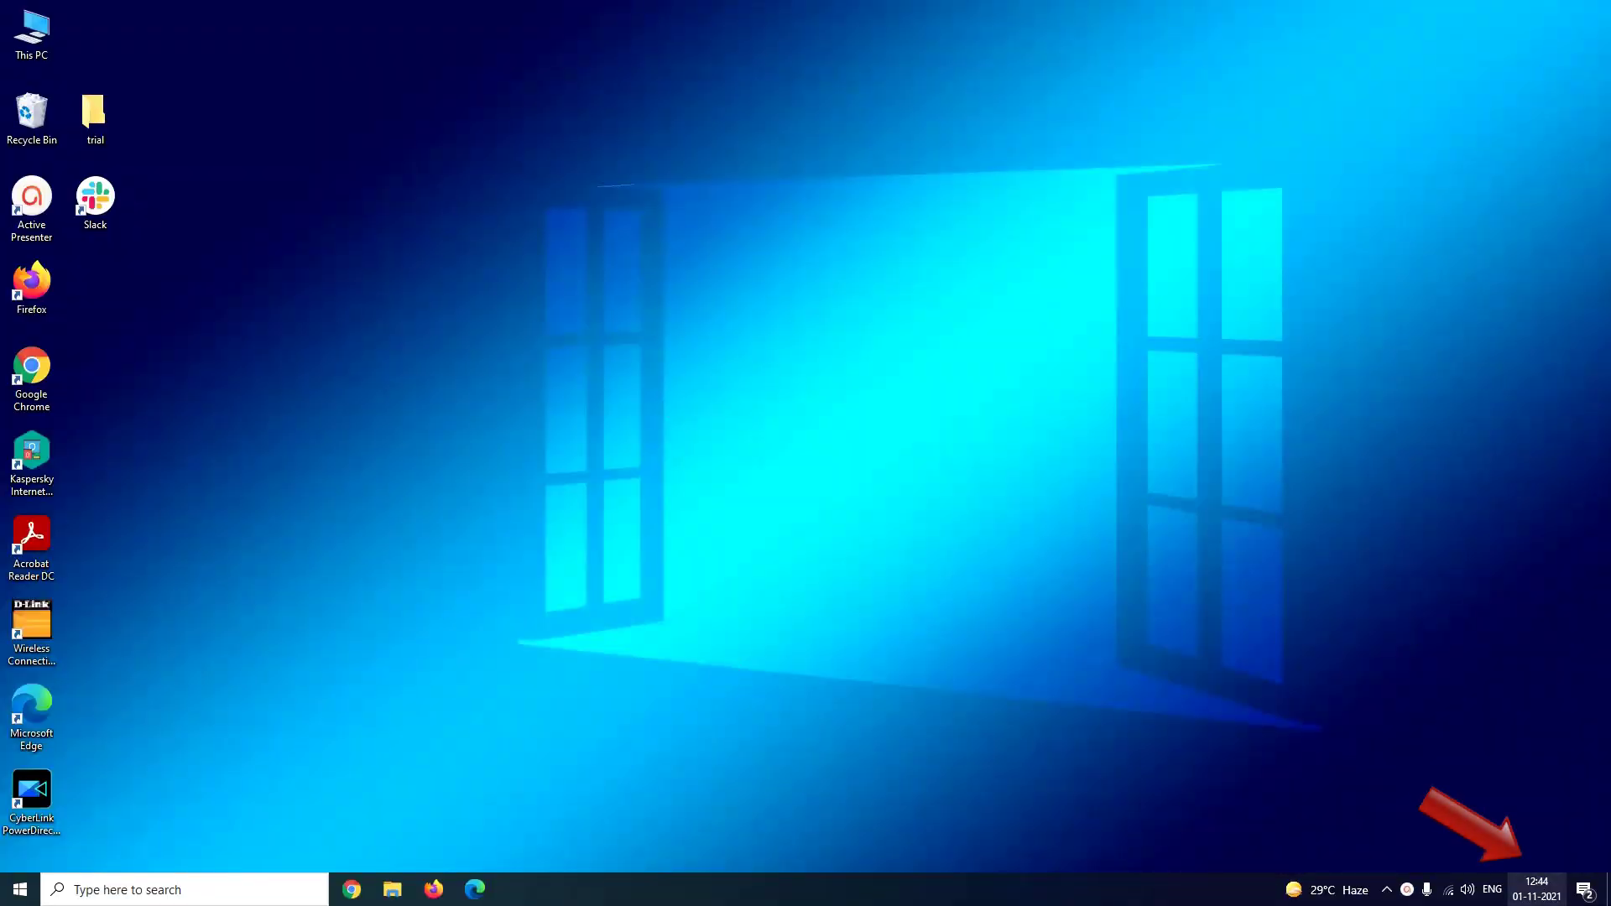
- Reach the Date & time settings page via Adjust date/time on the taskbar clock
{"action": "mouse_move", "coordinate": [1543, 898]}
{"action": "right_click", "coordinate": [1543, 898]}
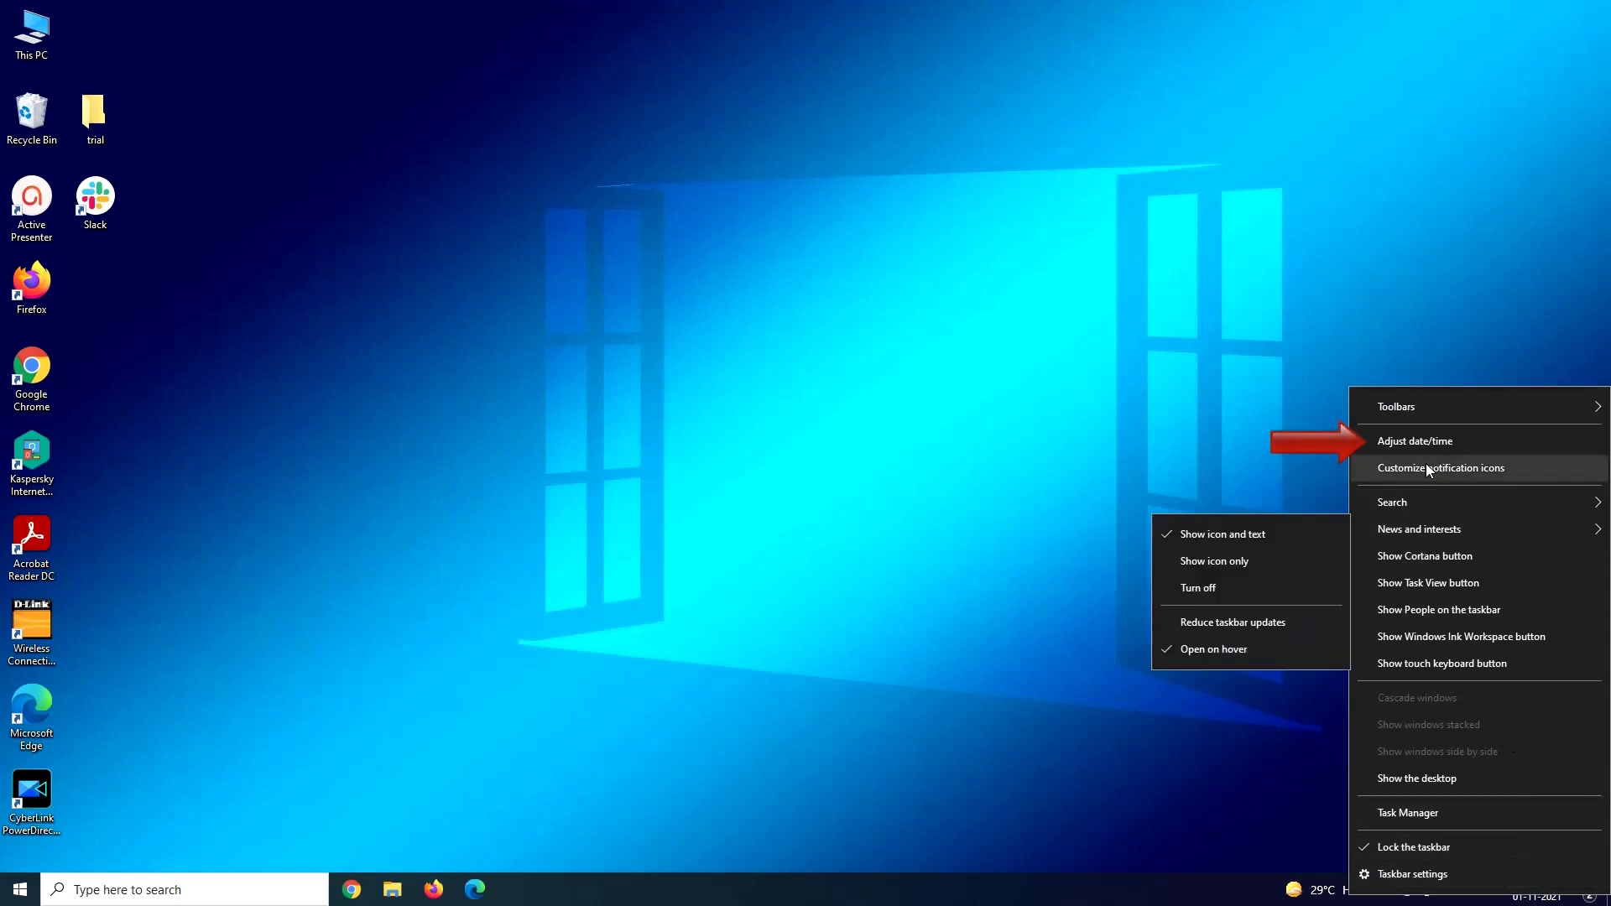
{"action": "left_click", "coordinate": [1427, 442]}
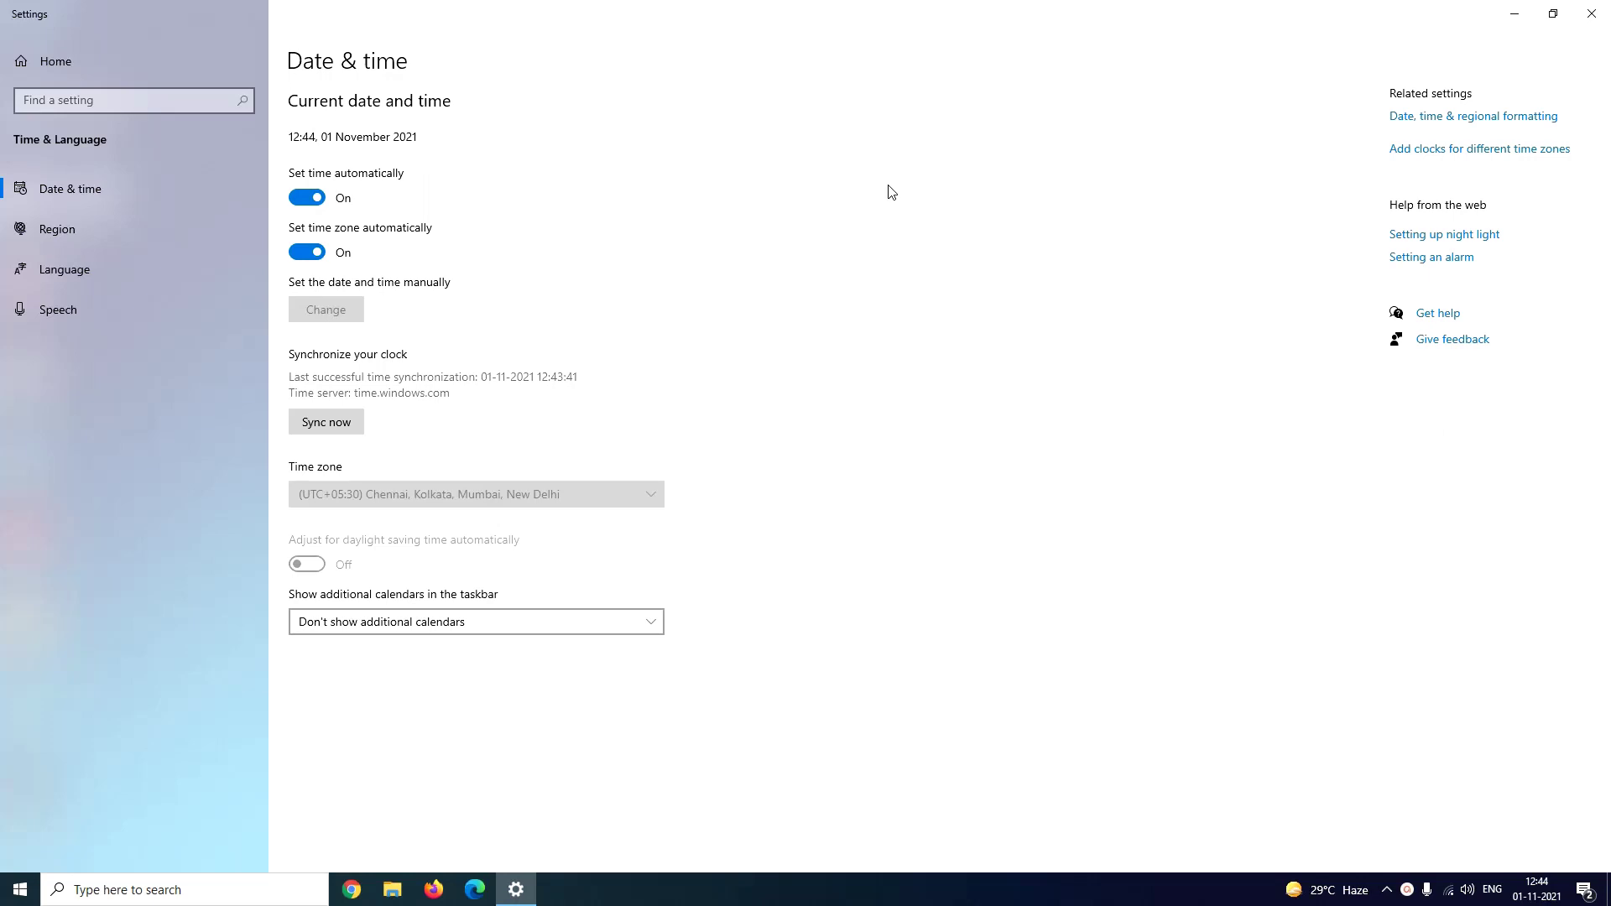
- Switch off automatic time and time zone, keep UTC+05:30 Chennai, and start the manual date change
{"action": "left_click", "coordinate": [307, 201]}
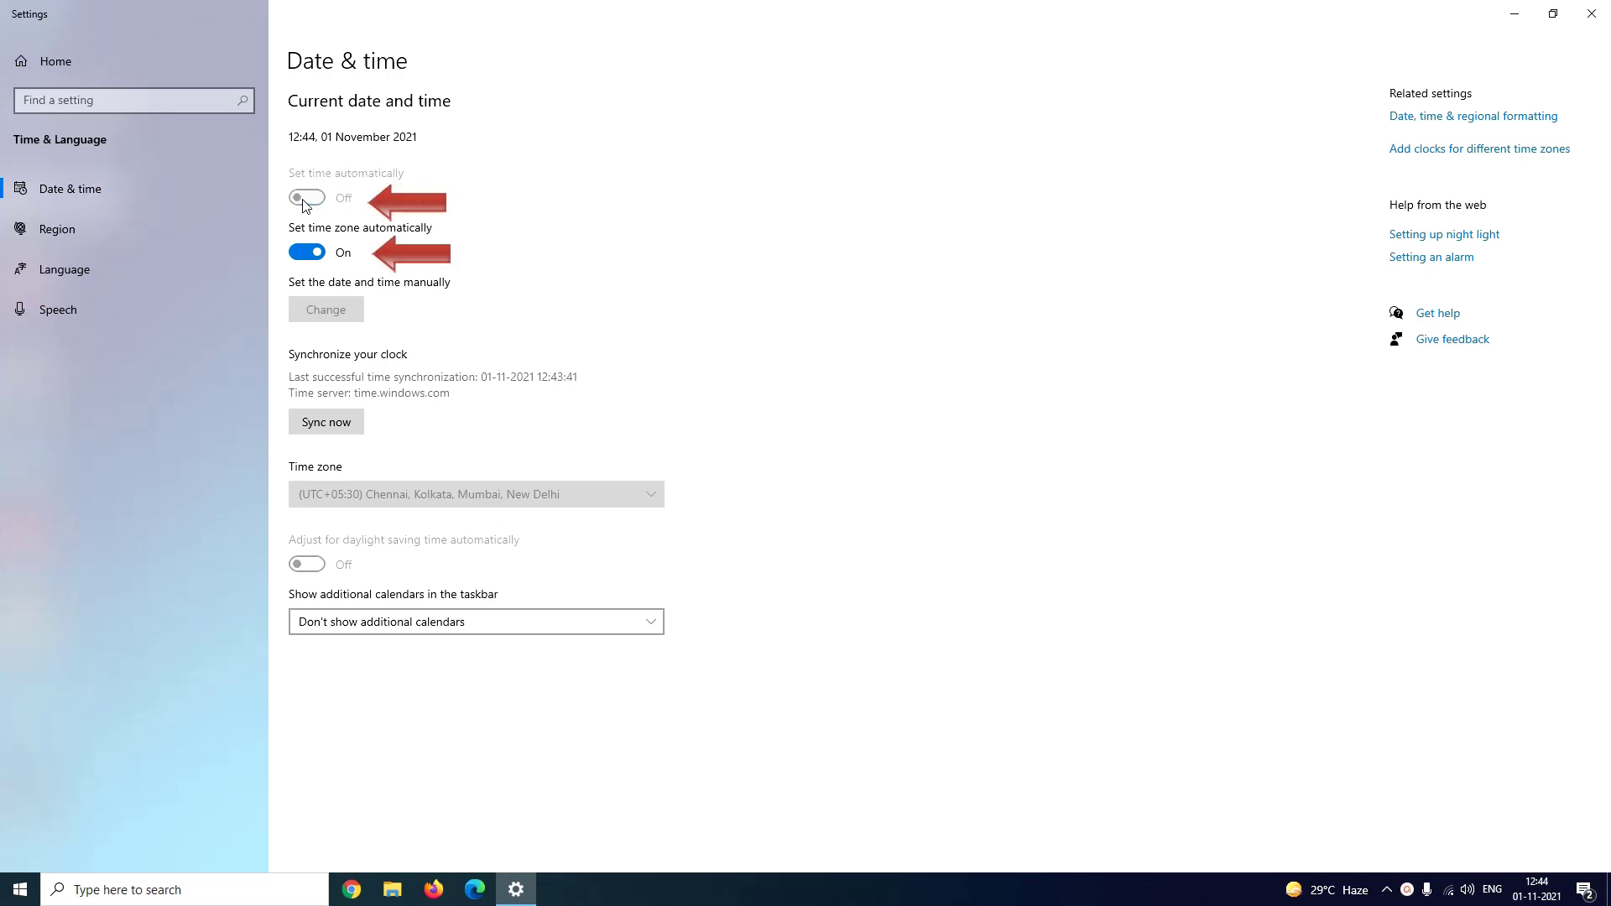
{"action": "left_click", "coordinate": [307, 253]}
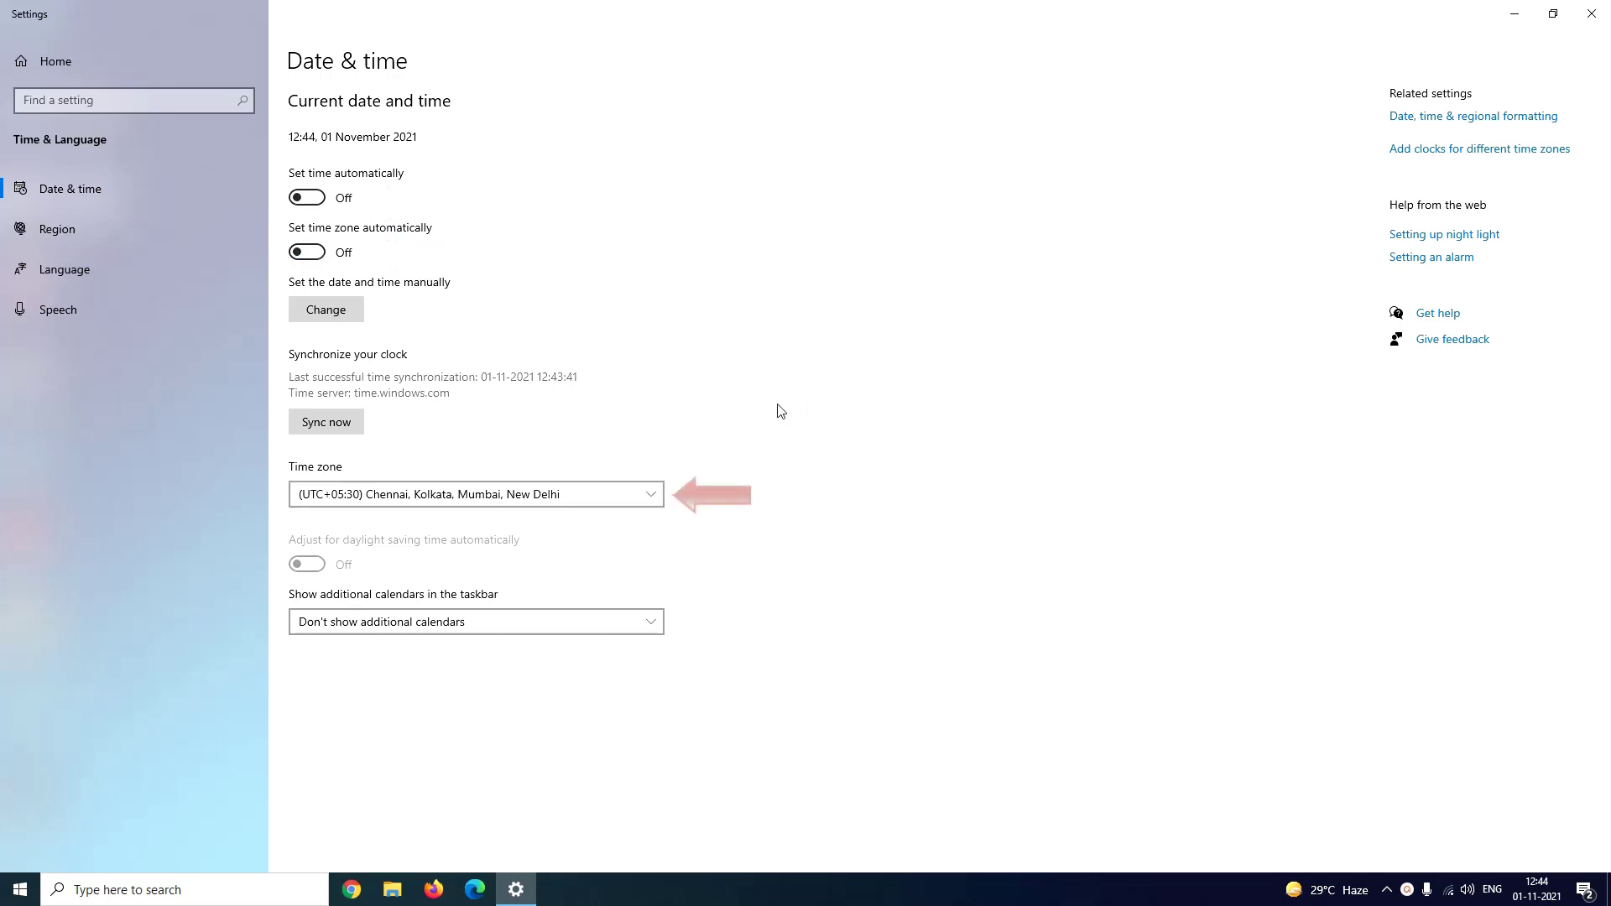
{"action": "left_click", "coordinate": [653, 495]}
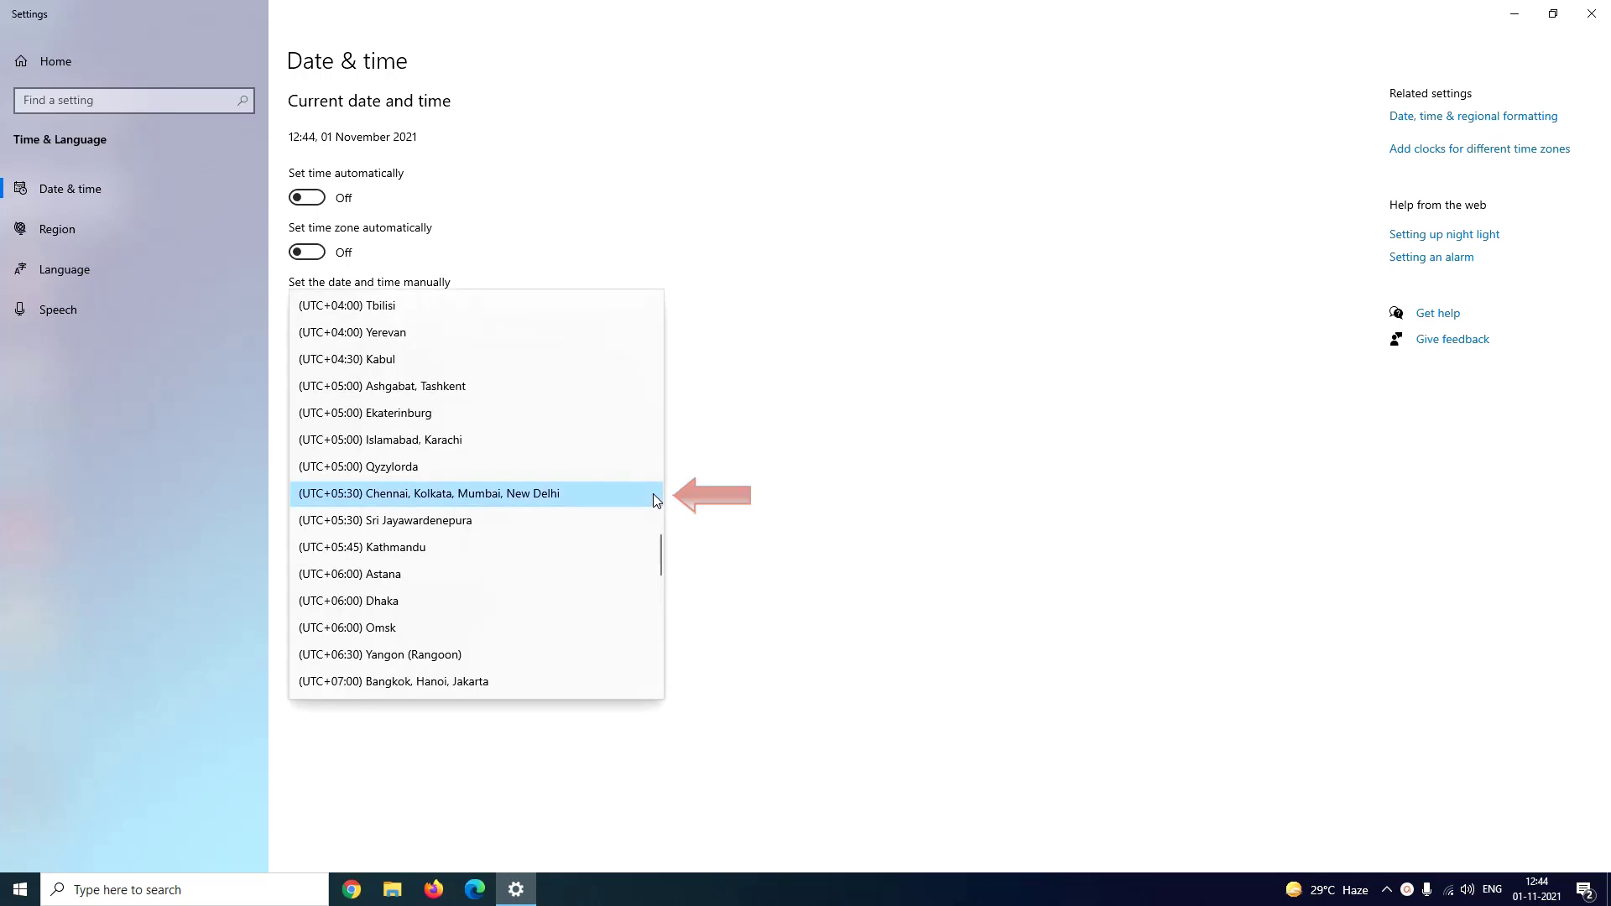
{"action": "left_click", "coordinate": [888, 461]}
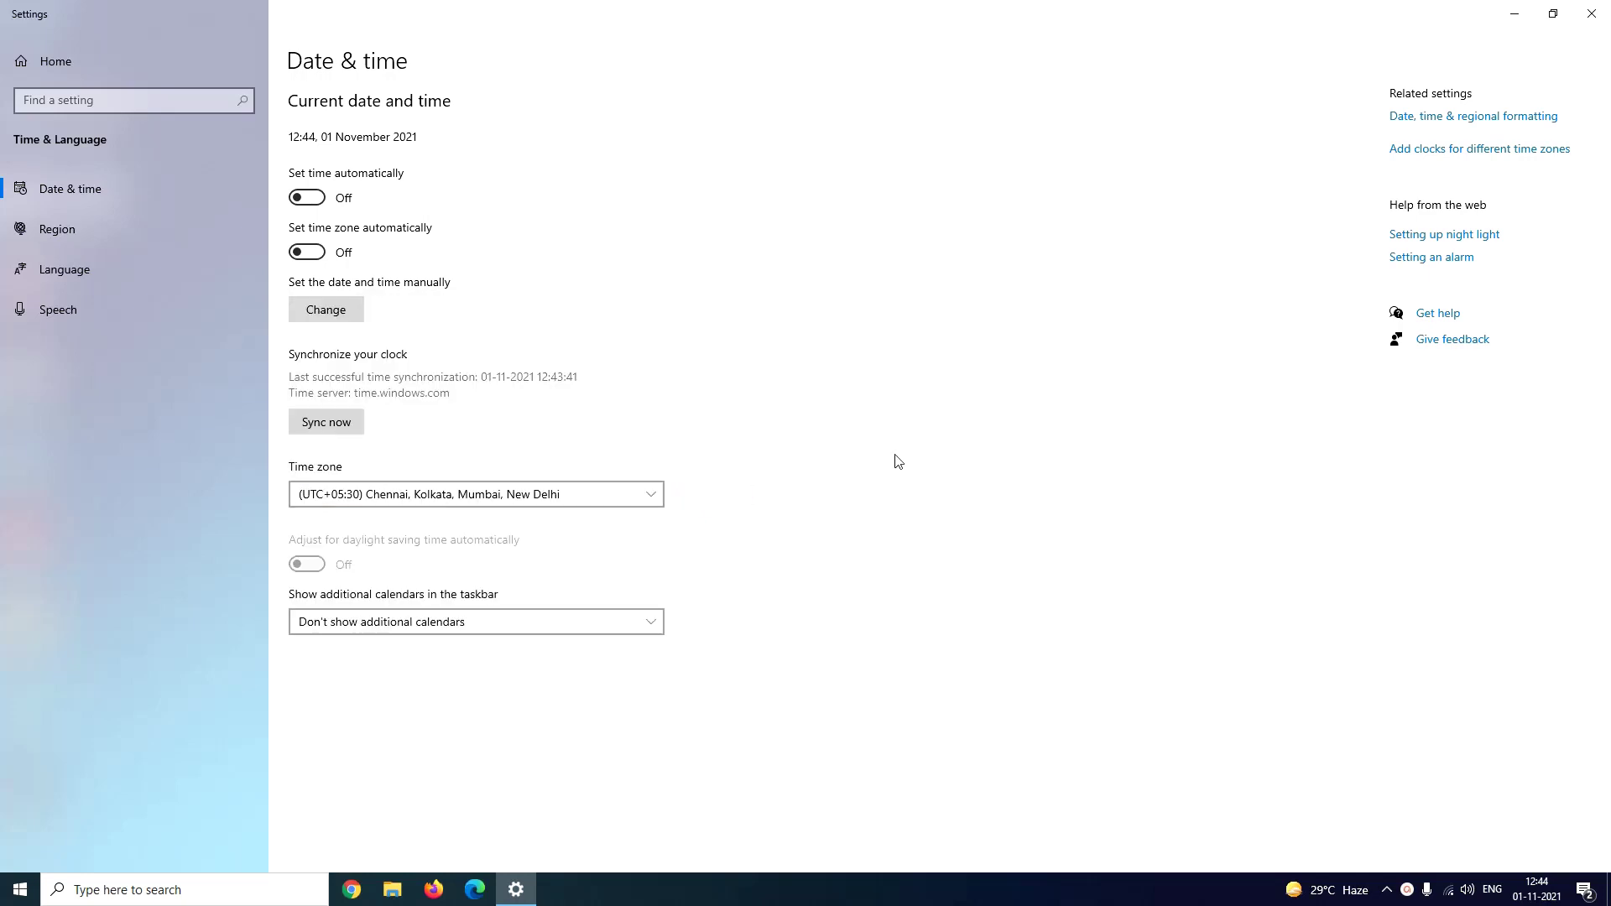
{"action": "left_click", "coordinate": [356, 313]}
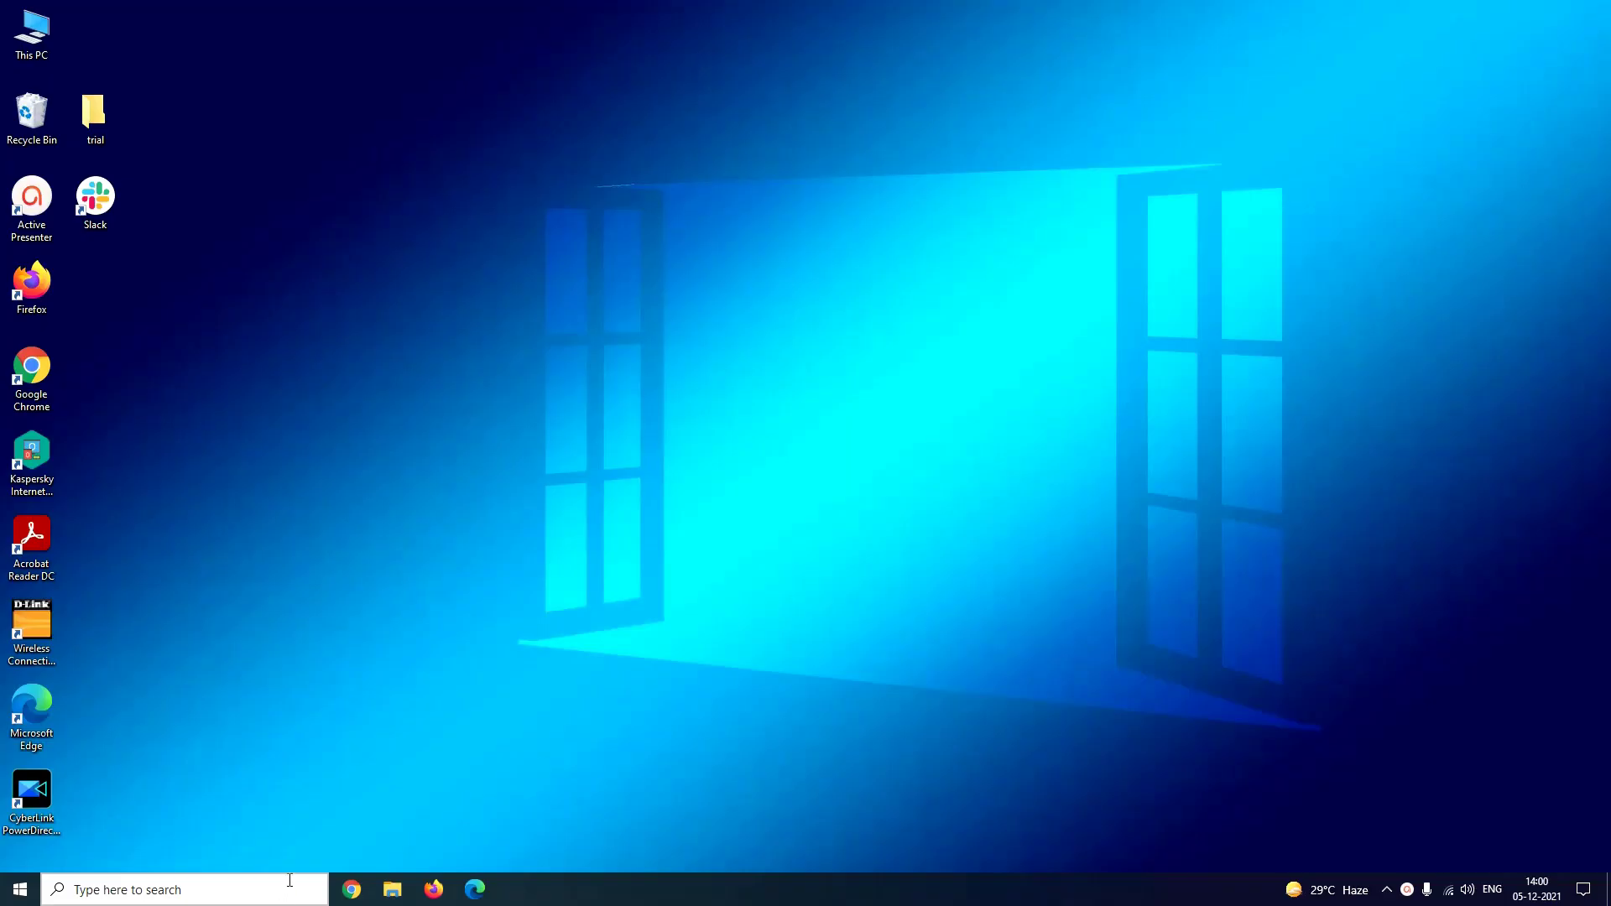
- Launch Command Prompt as administrator from a search for 'command'
{"action": "left_click", "coordinate": [166, 885]}
{"action": "type", "text": "command"}
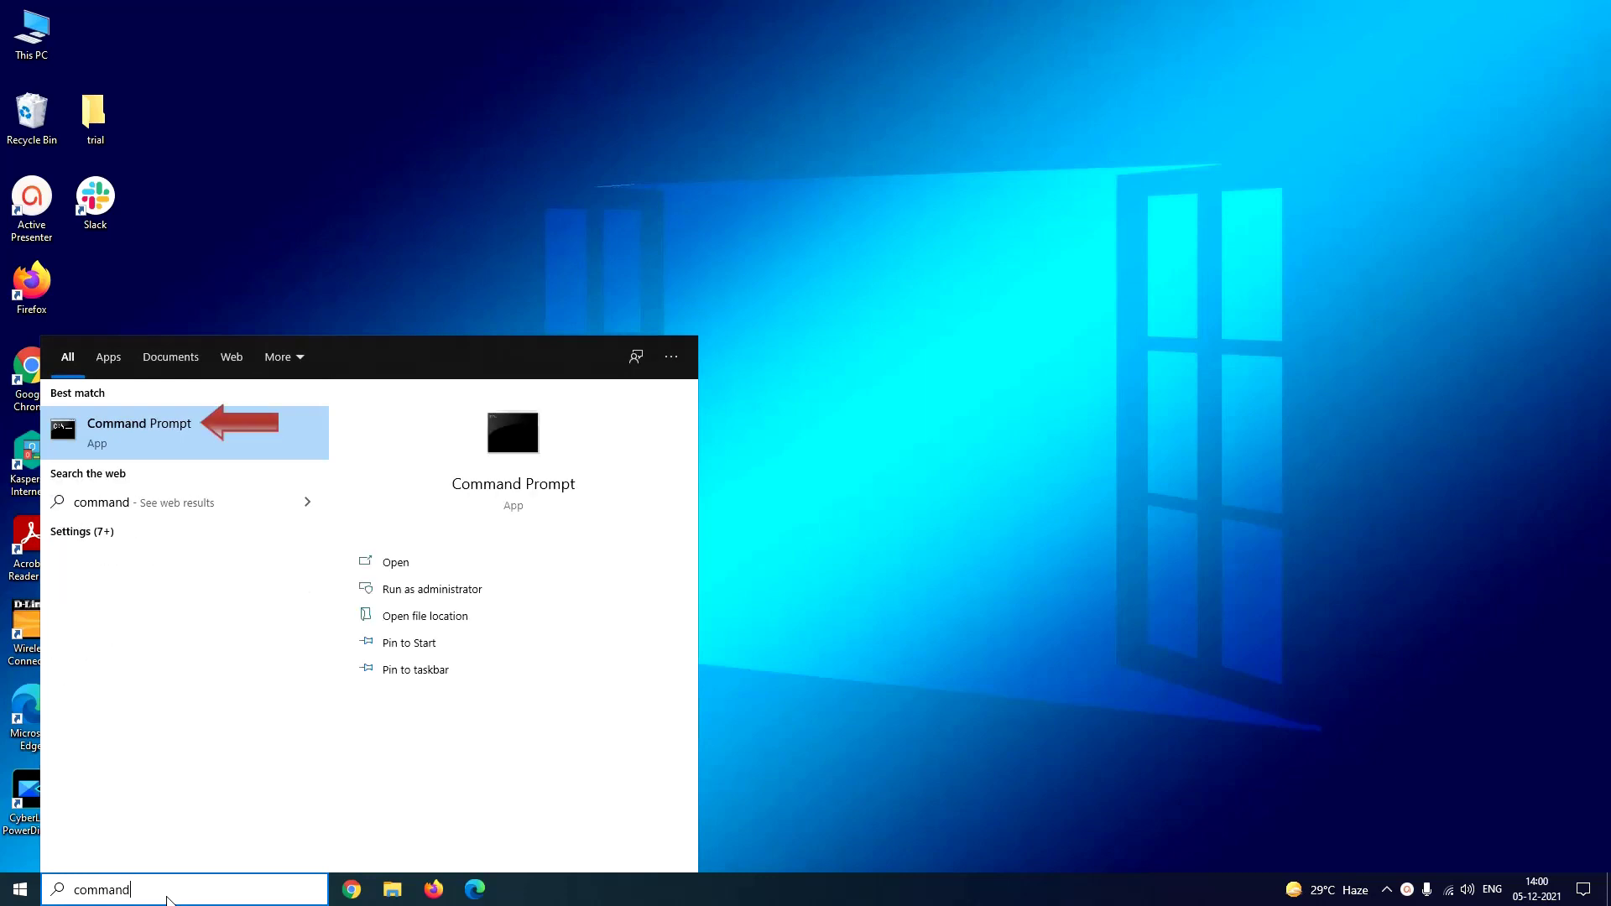
{"action": "left_click", "coordinate": [531, 599]}
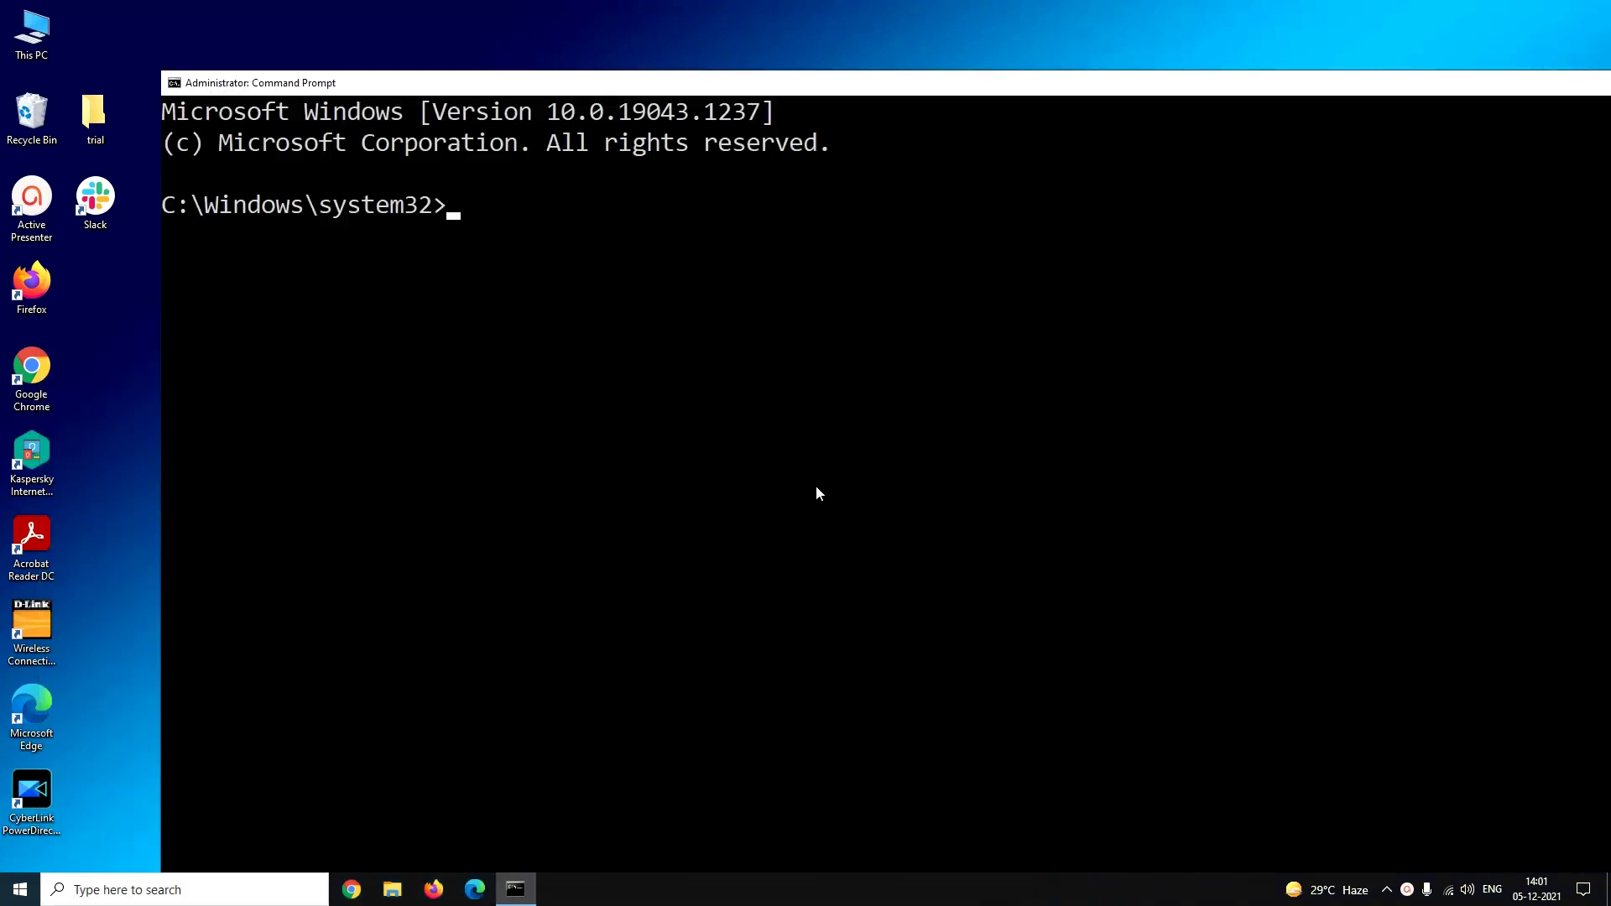
- Run the date command and enter 01-11-2021 as the new date
{"action": "type", "text": "date"}
{"action": "key", "text": "Return"}
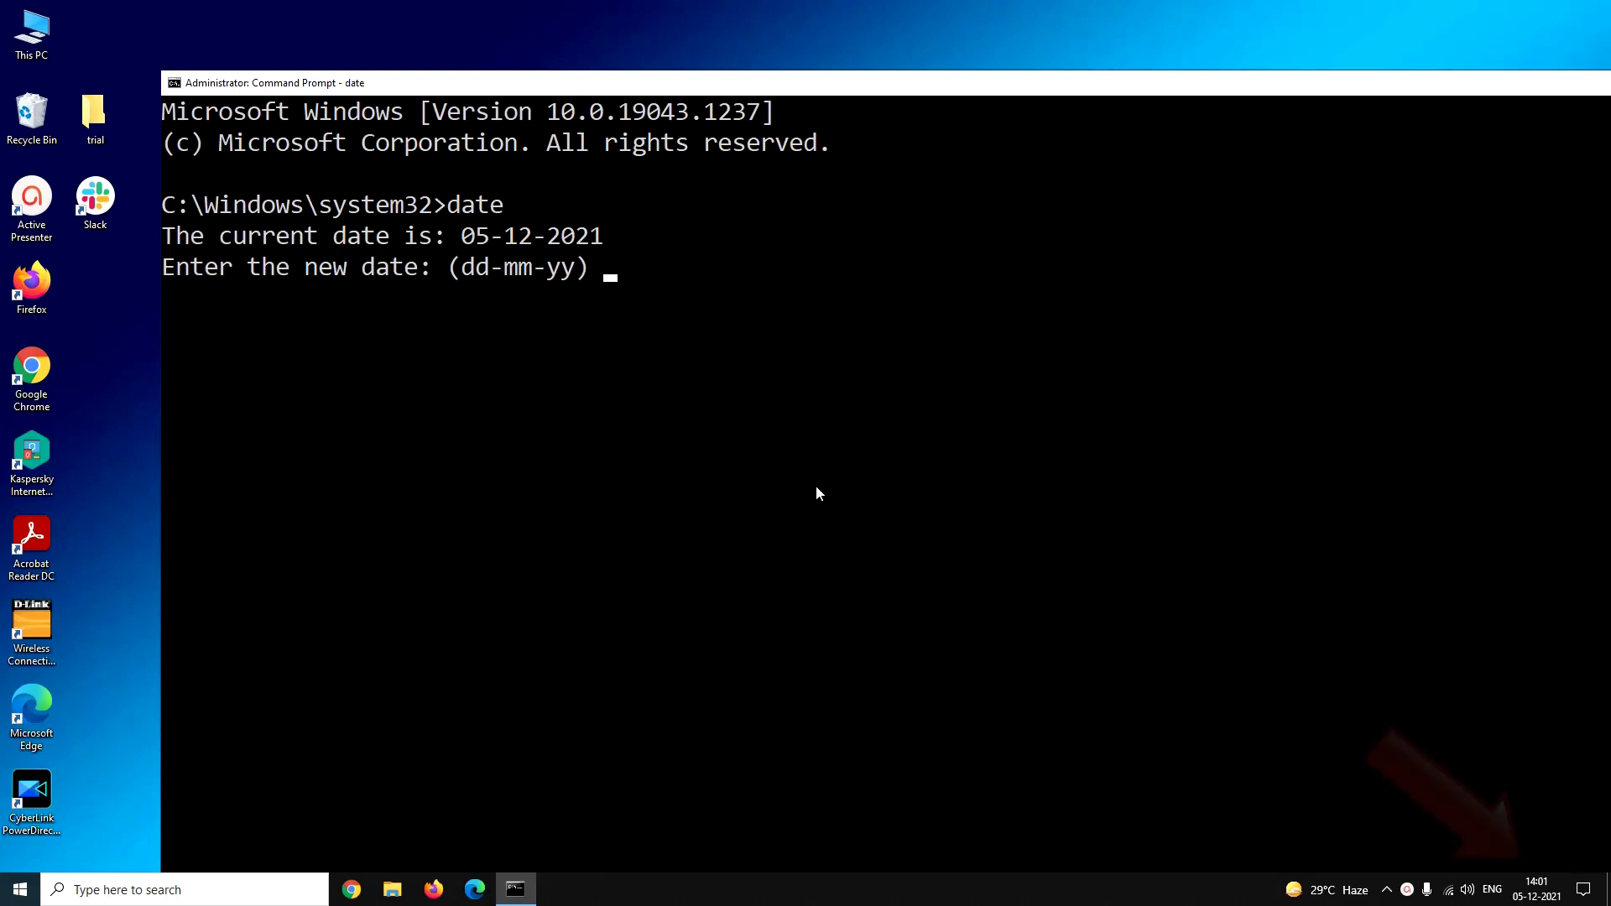
{"action": "type", "text": "01"}
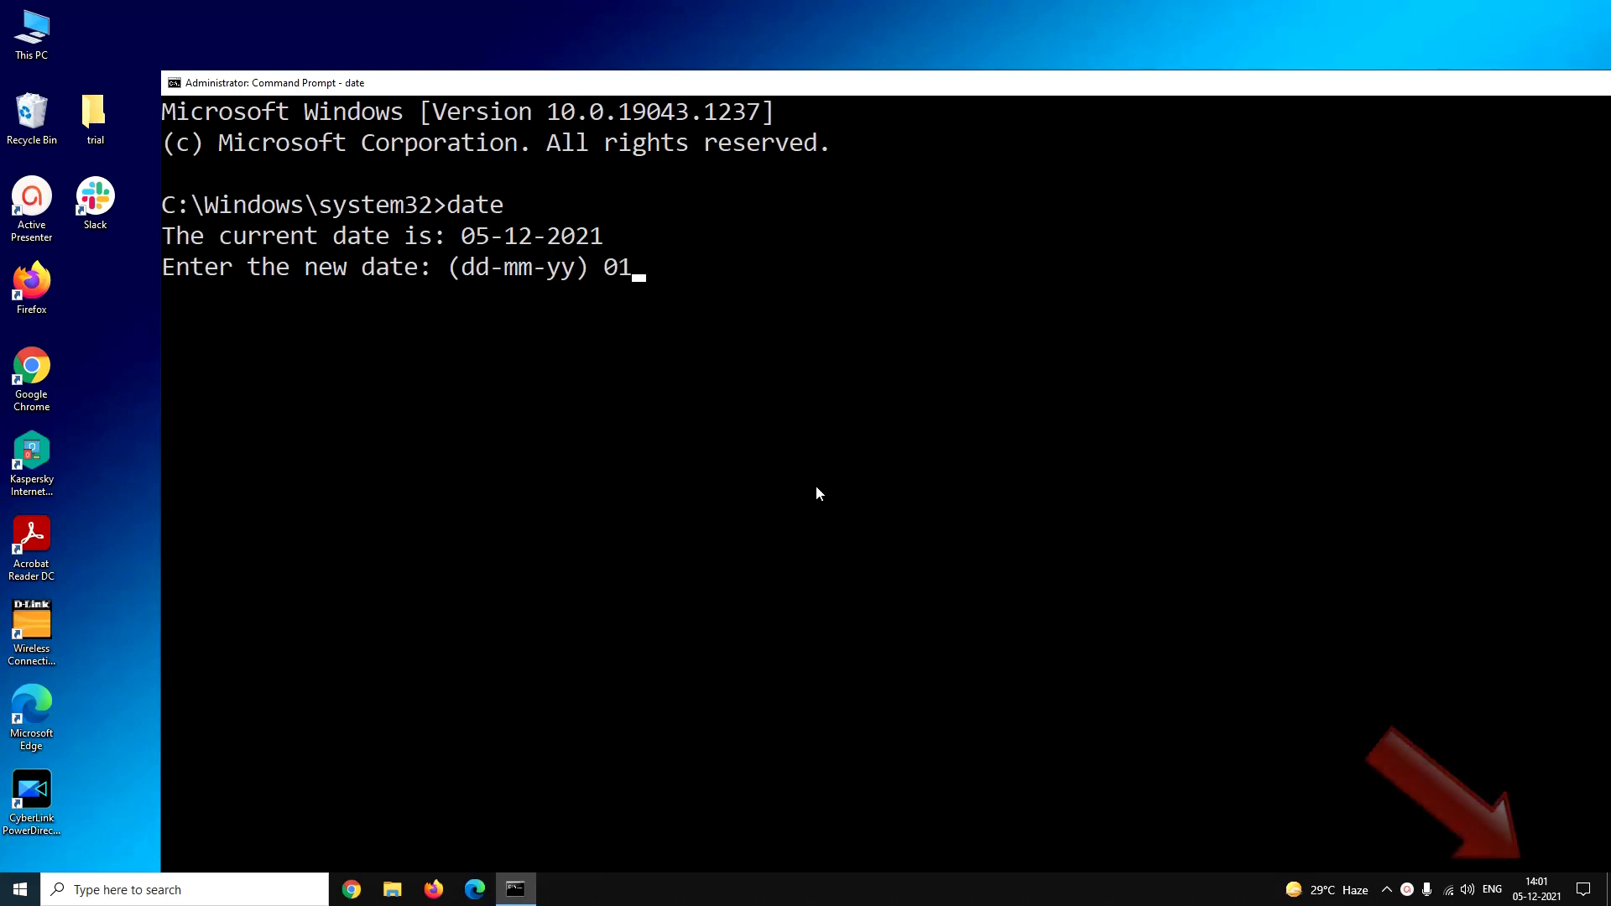
{"action": "type", "text": "-"}
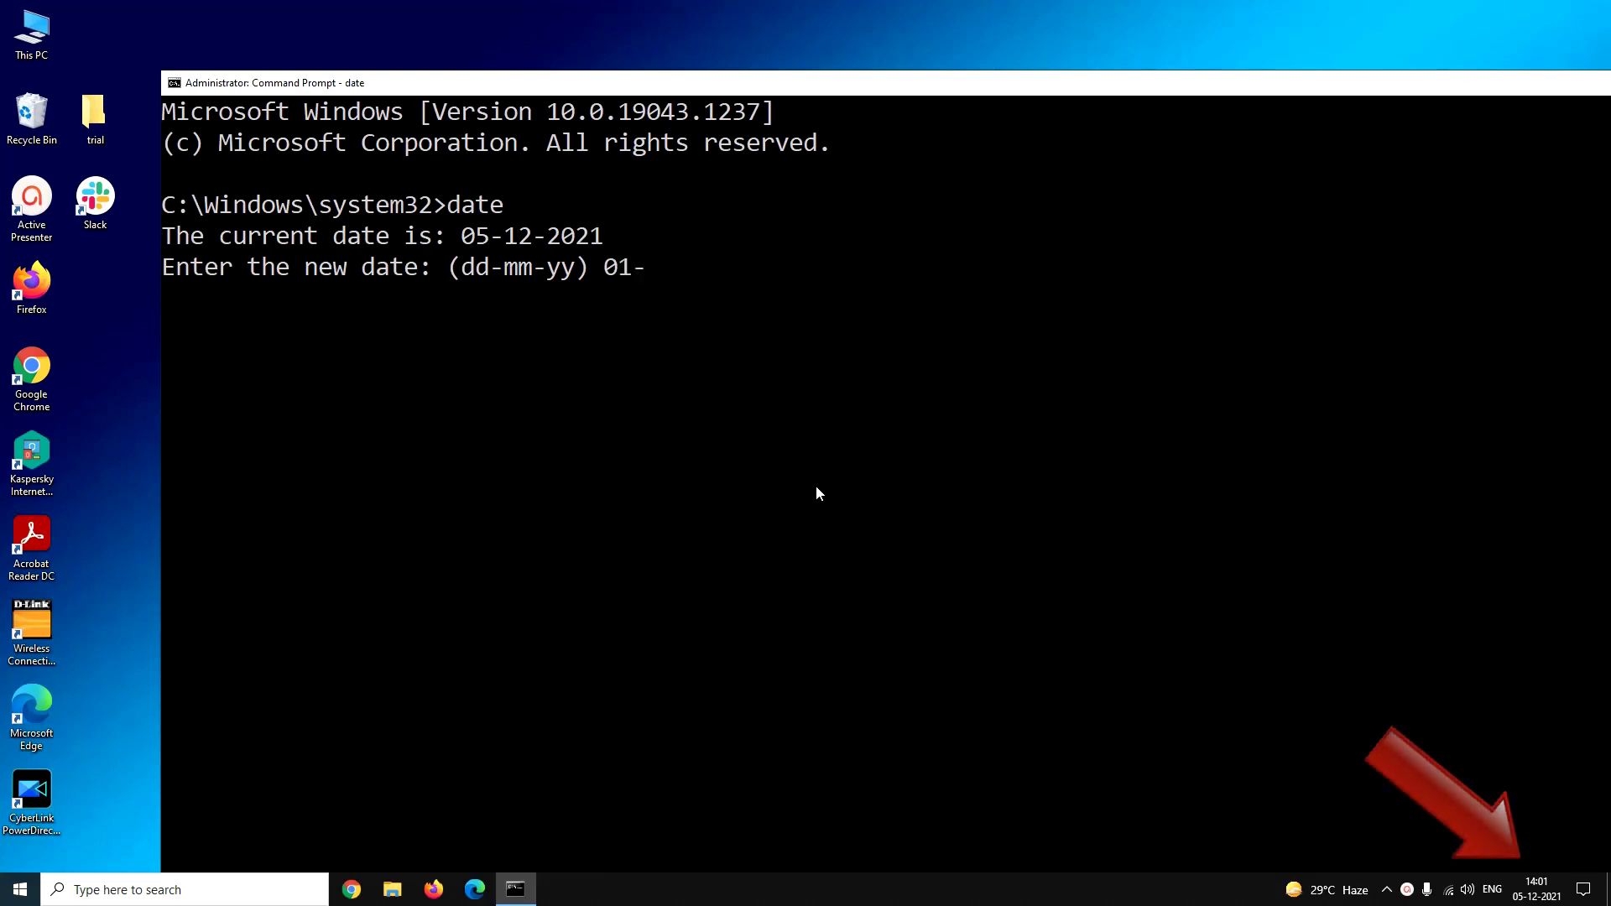
{"action": "type", "text": "11-"}
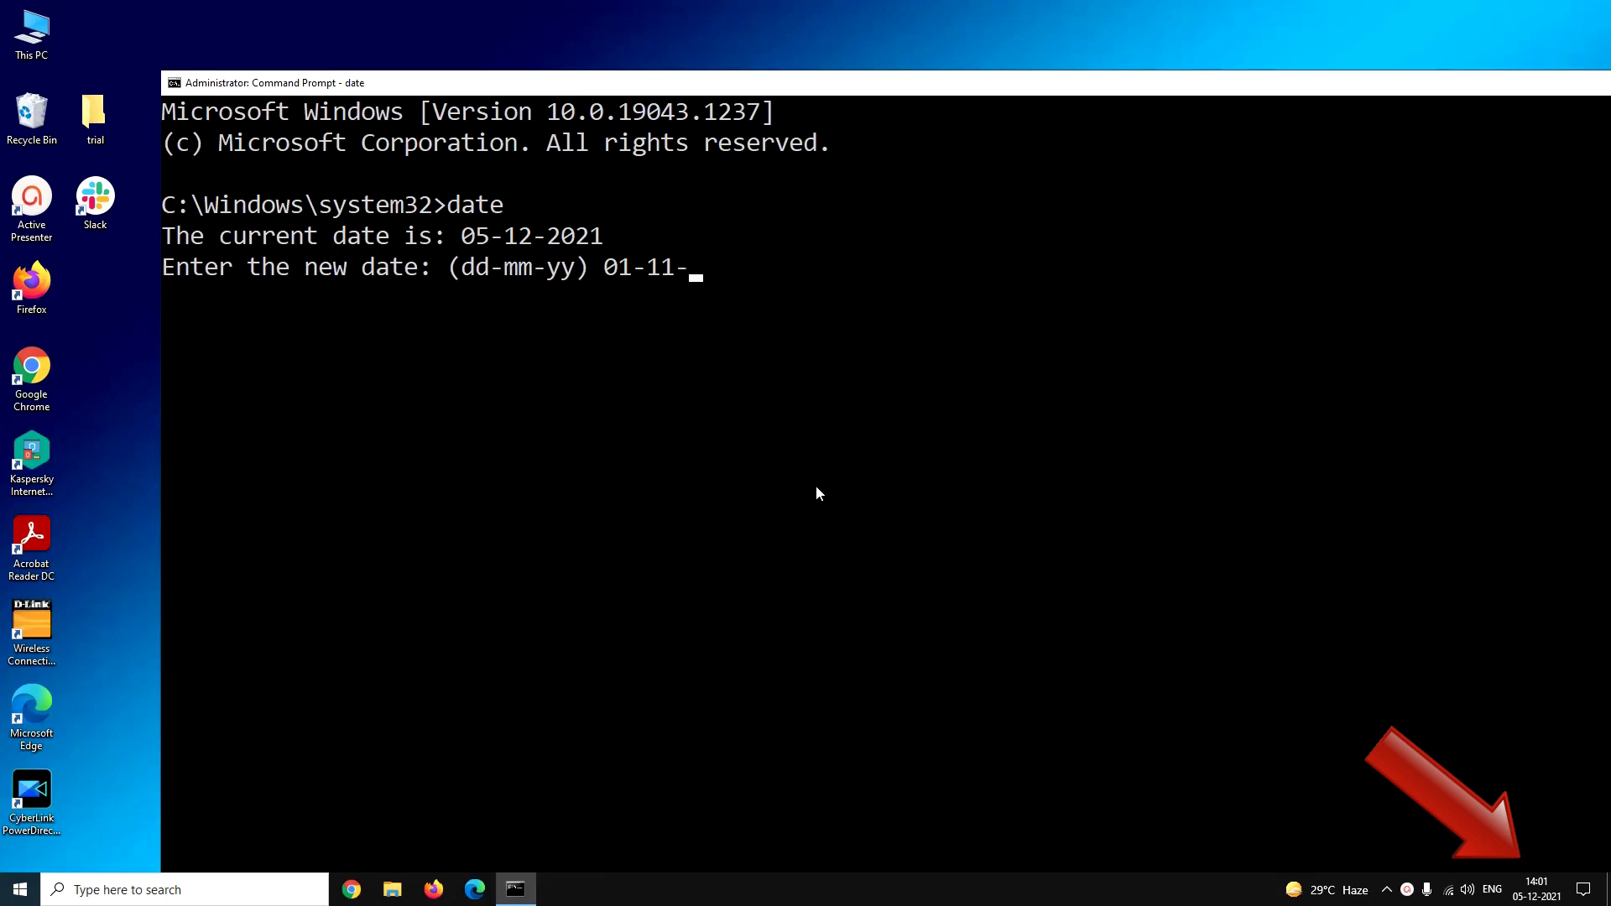
{"action": "type", "text": "2021"}
{"action": "key", "text": "Return"}
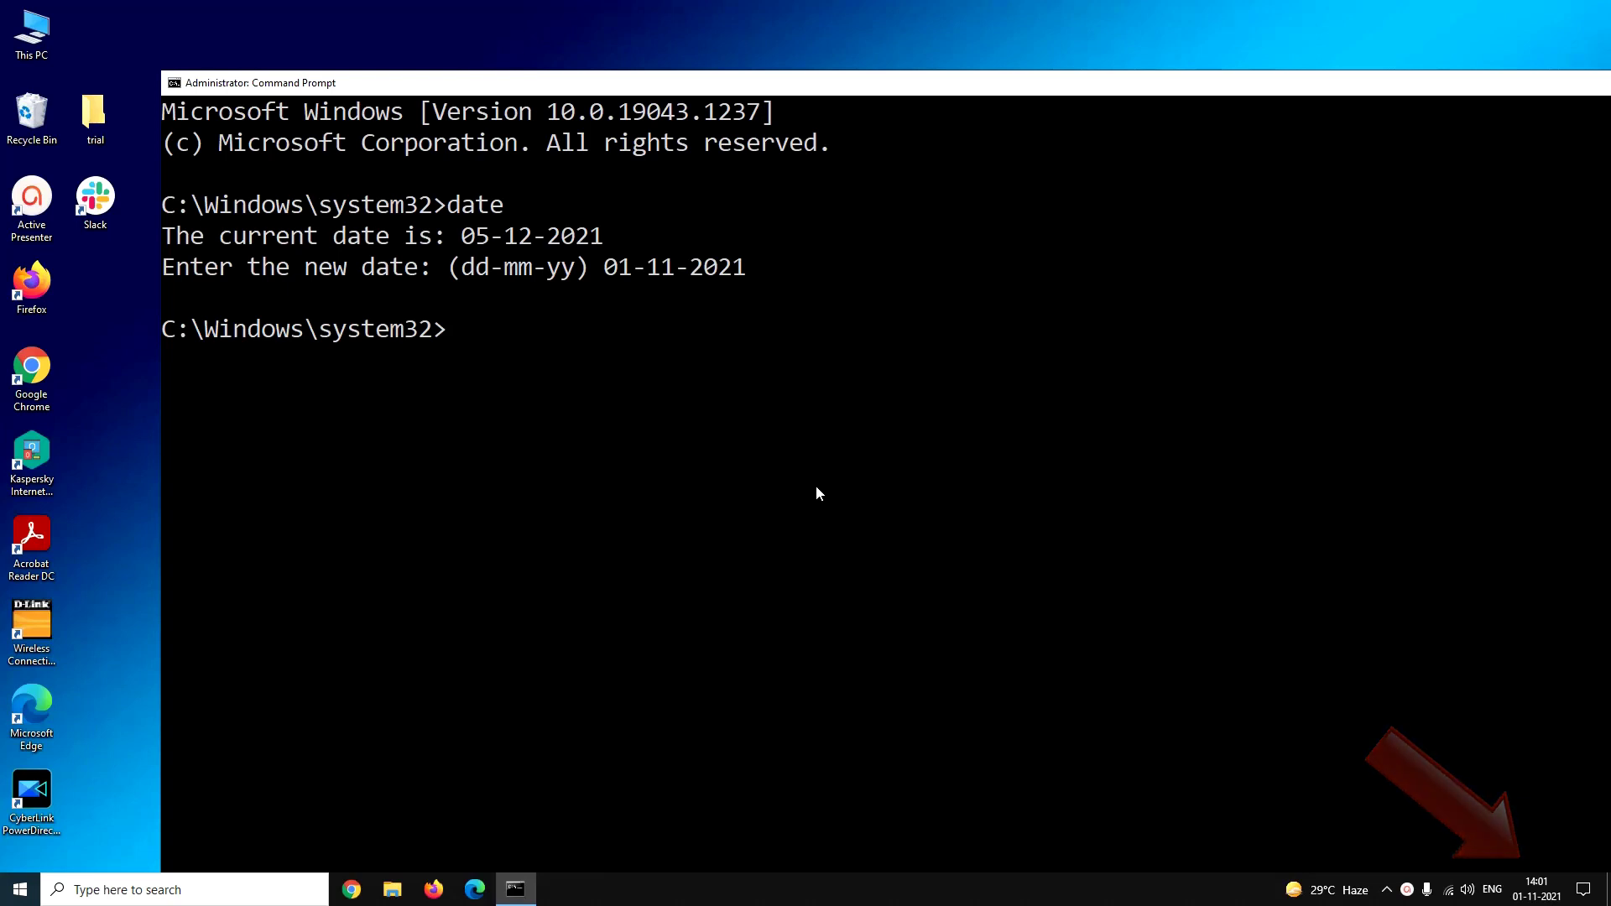
- Run the time command and enter 12:56:31 as the new system time
{"action": "type", "text": "ti"}
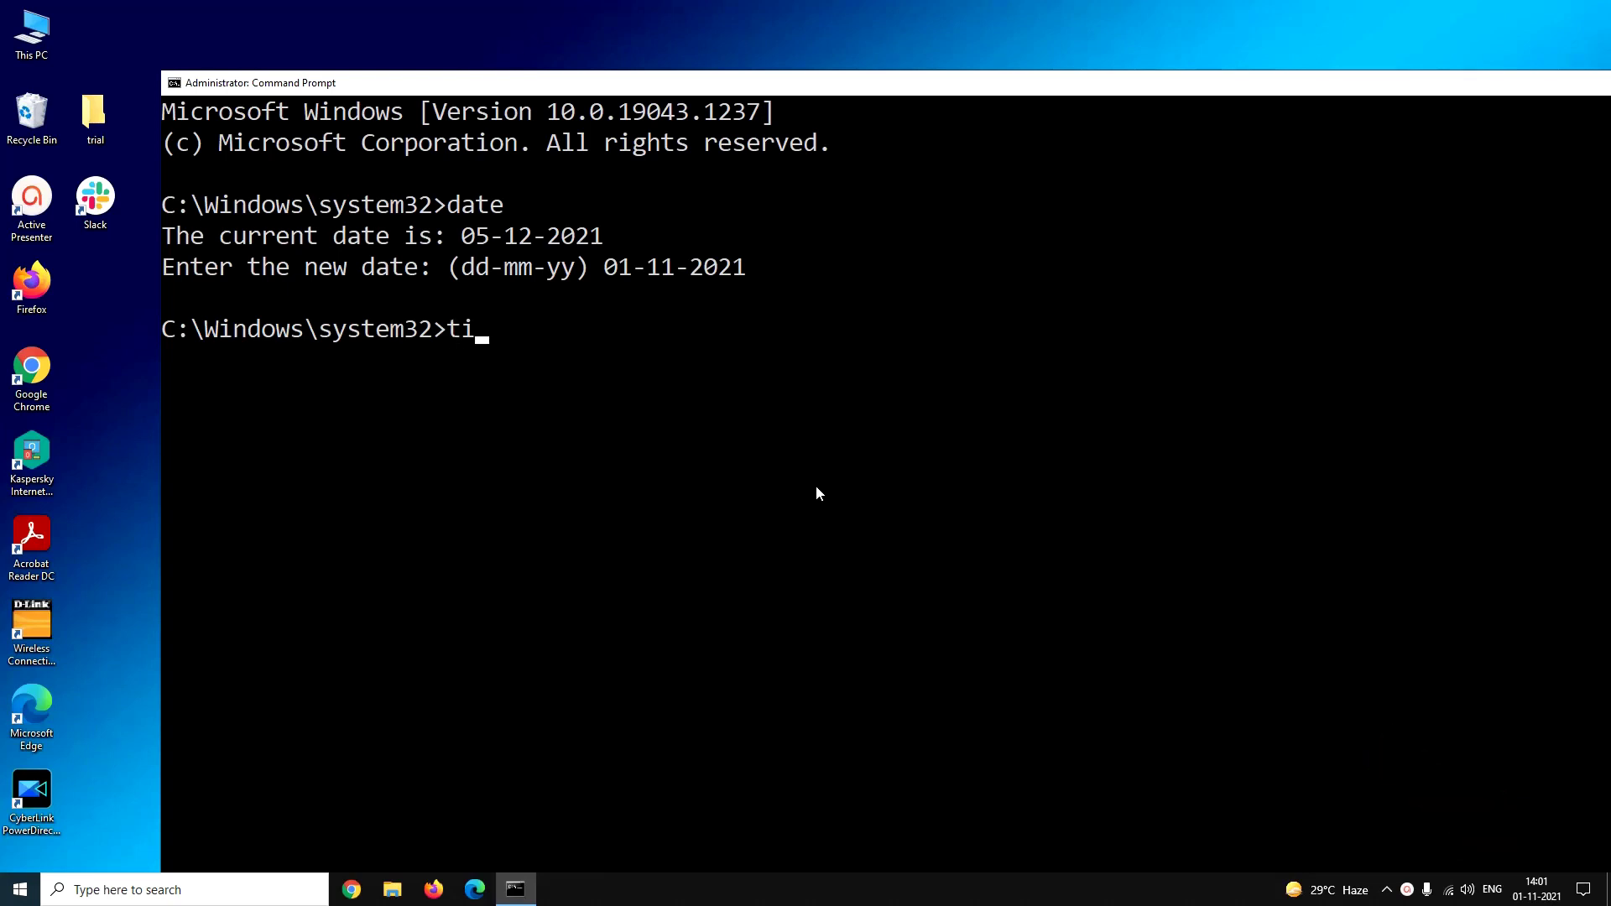
{"action": "type", "text": "me"}
{"action": "key", "text": "Return"}
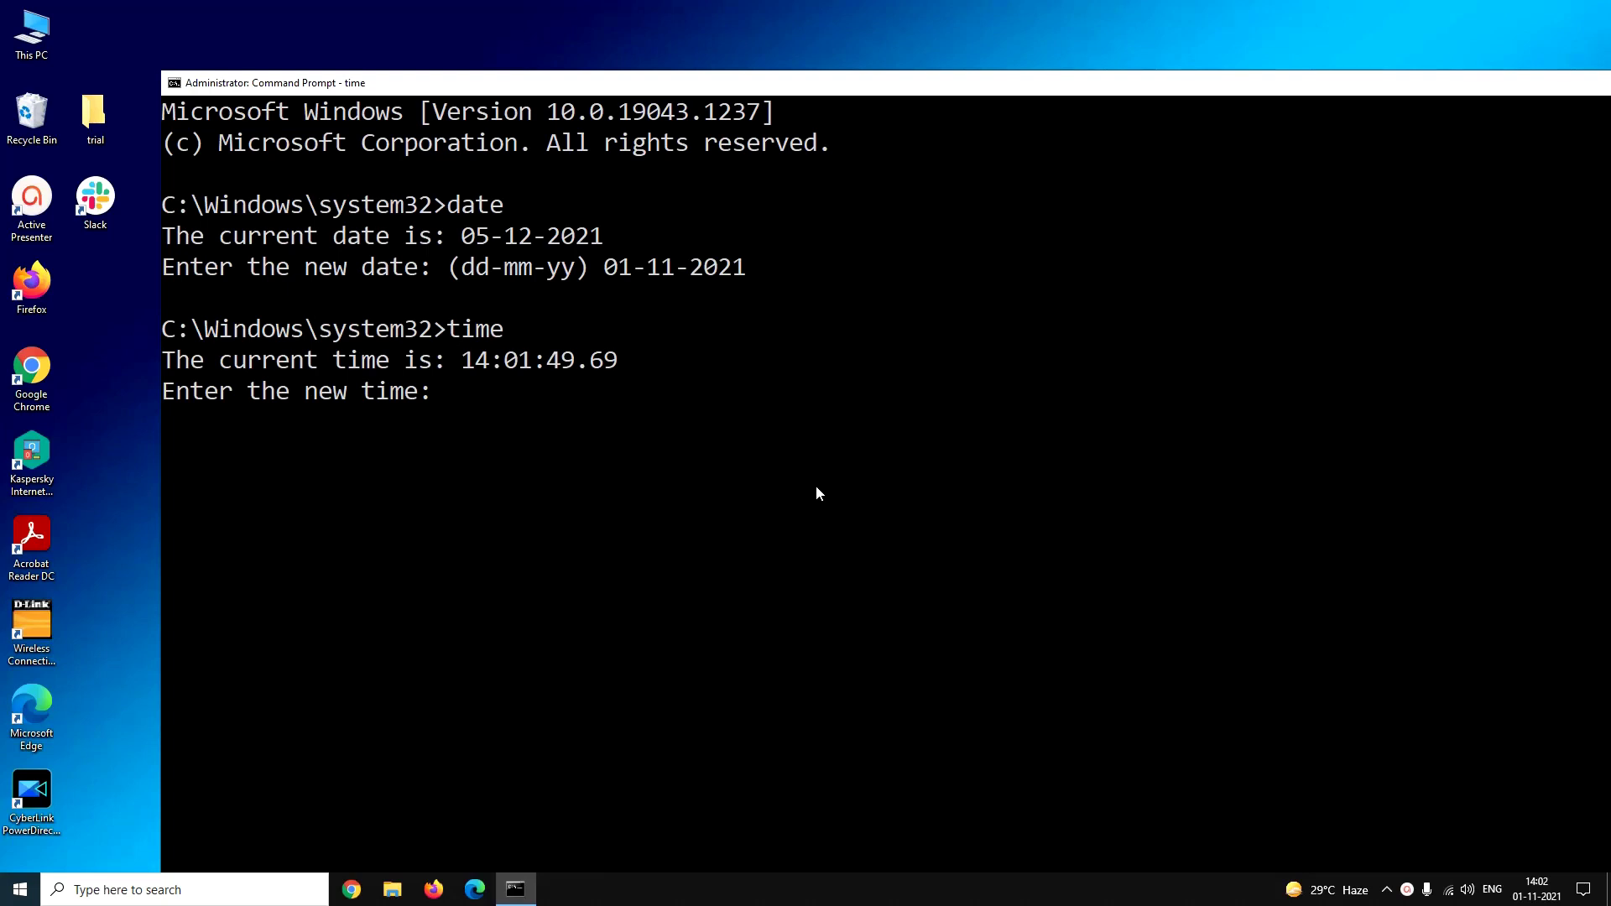
{"action": "type", "text": "12:56:31"}
{"action": "key", "text": "Return"}
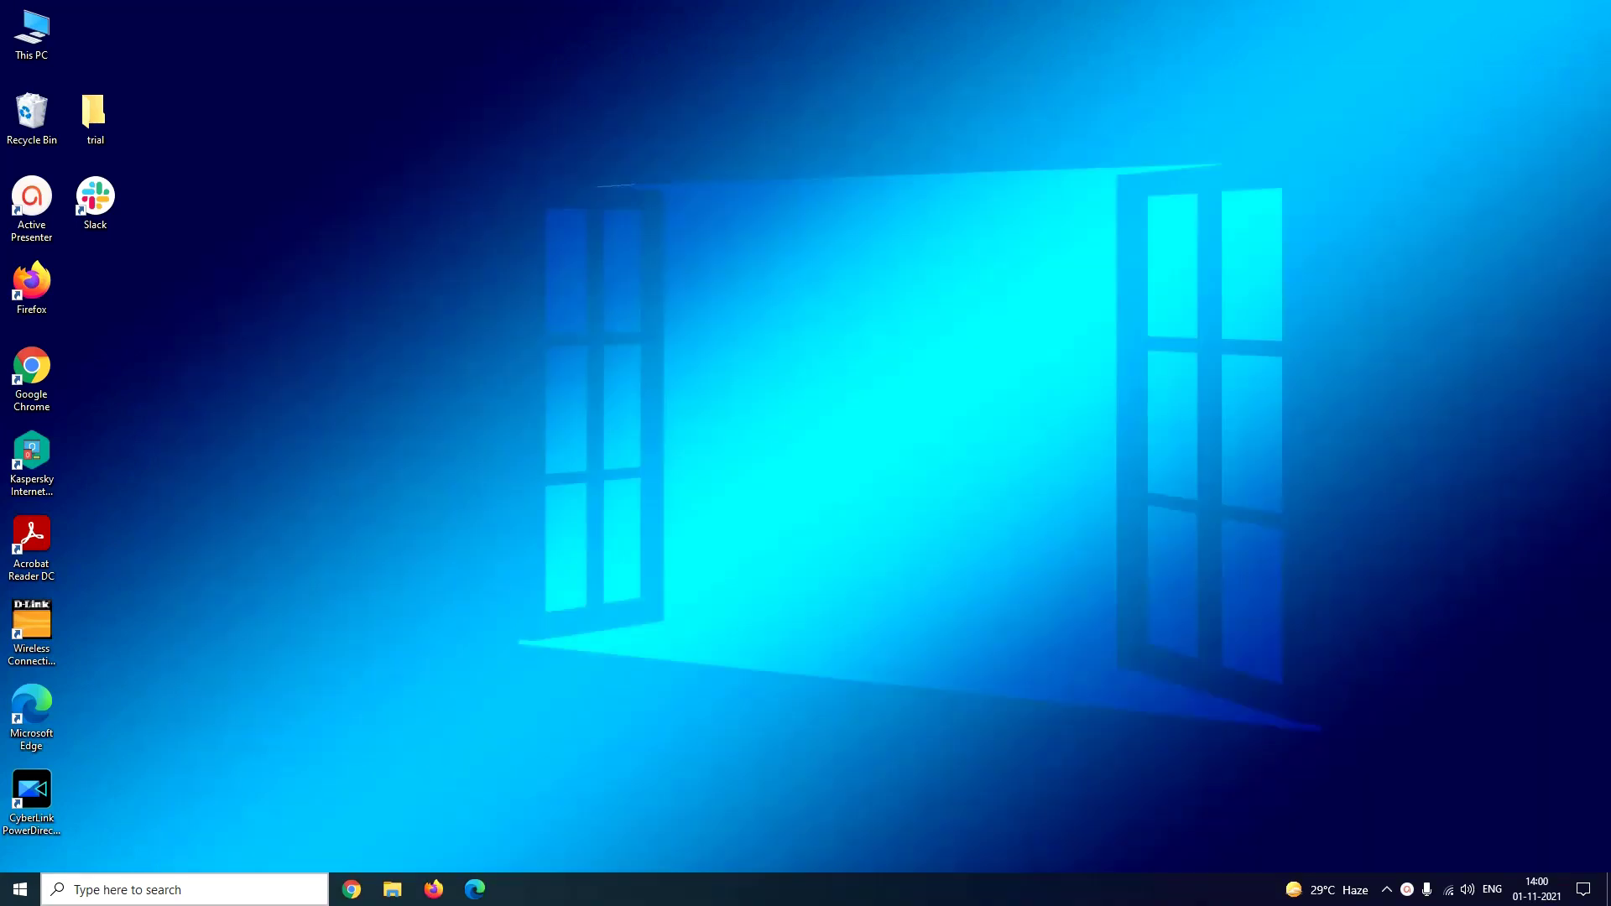
- Open Control Panel's Clock and Region > Date and Time and choose 'Change date and time…'
{"action": "left_click", "coordinate": [146, 896]}
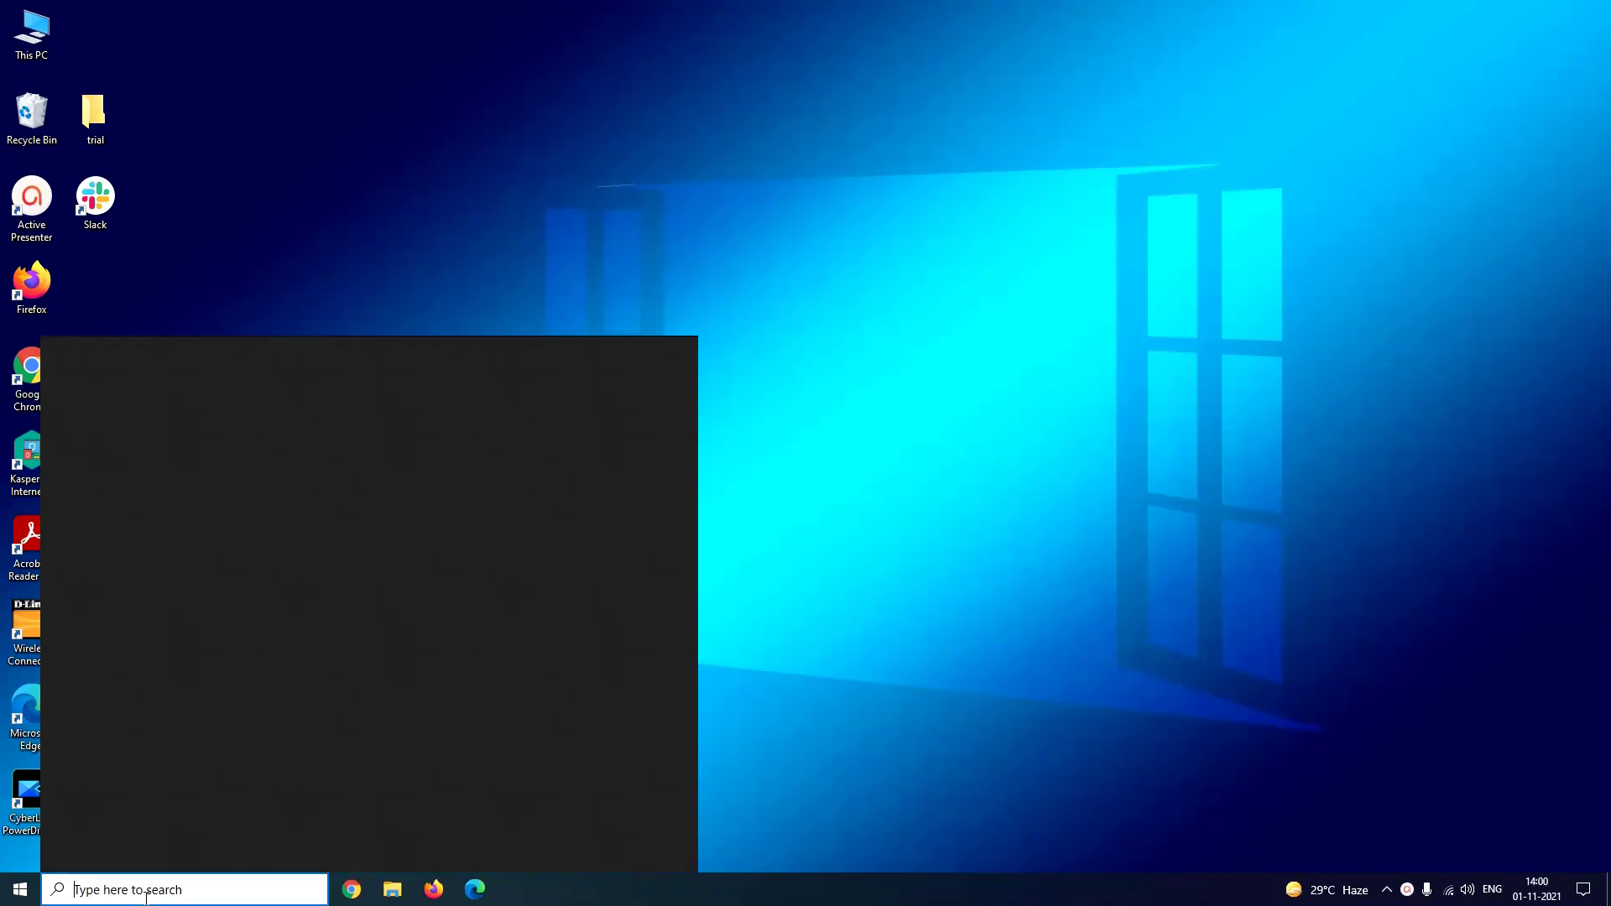
{"action": "type", "text": "control"}
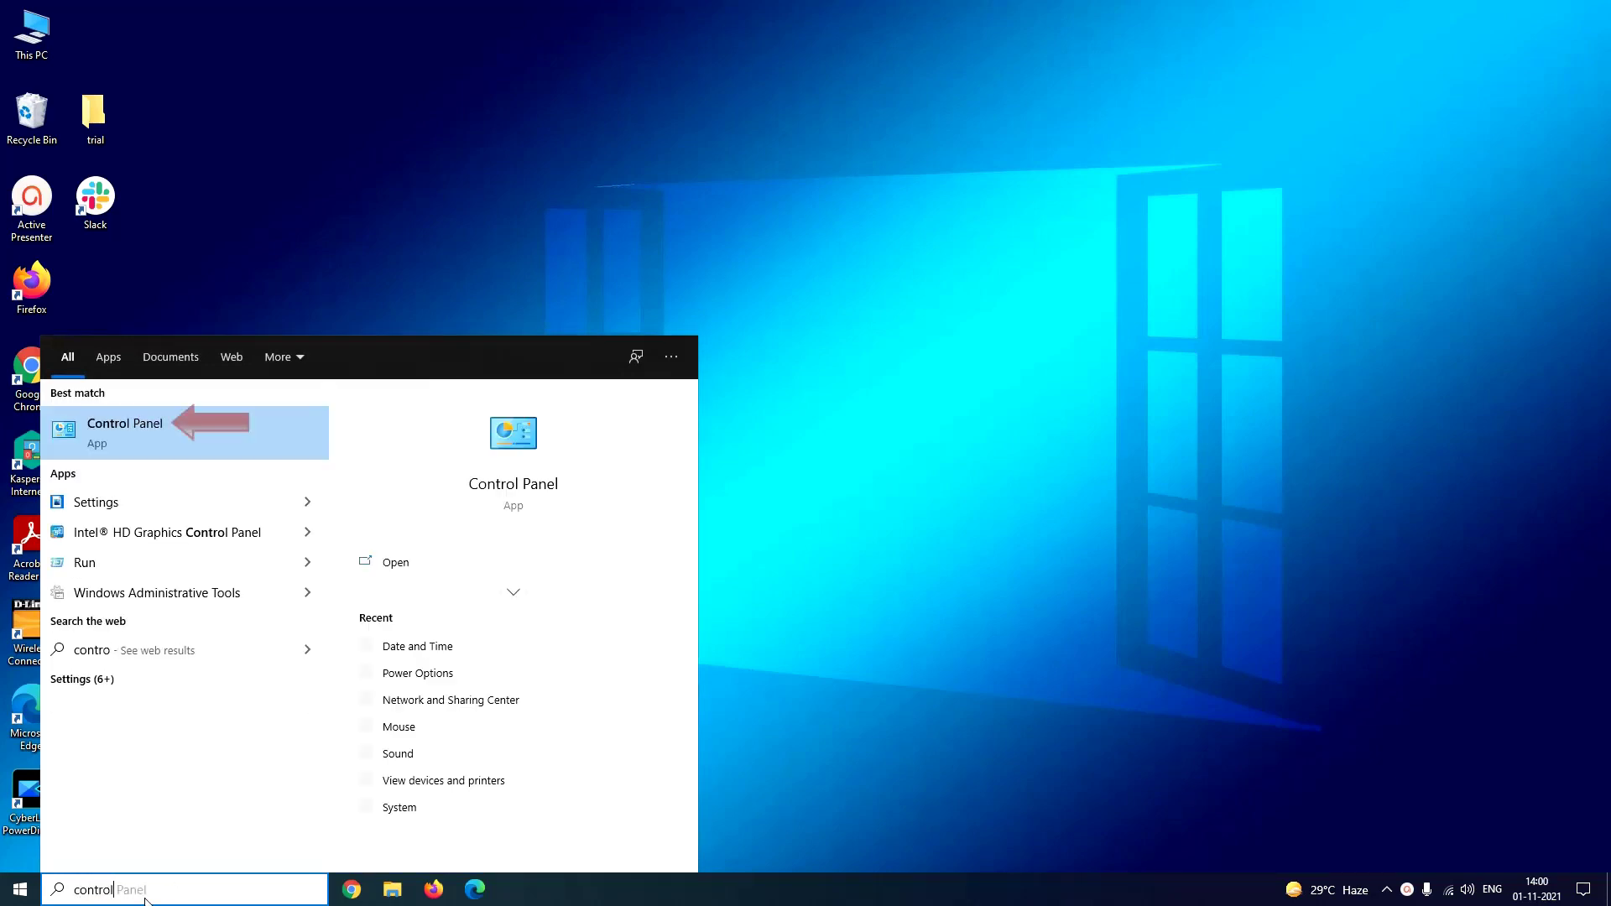
{"action": "left_click", "coordinate": [178, 413]}
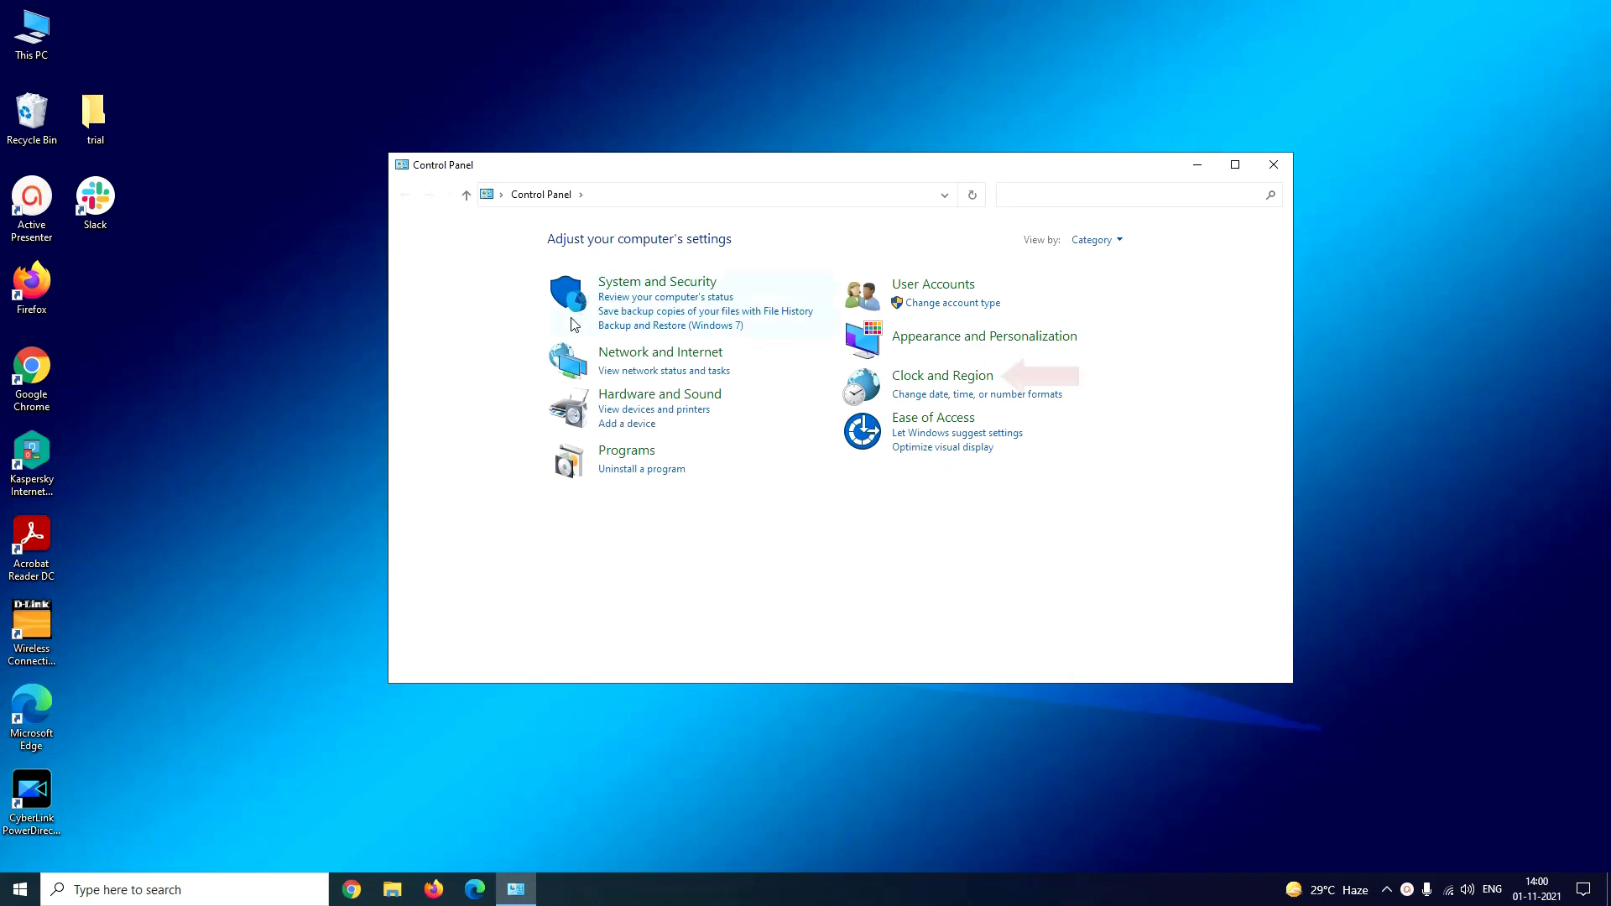
{"action": "left_click", "coordinate": [920, 377]}
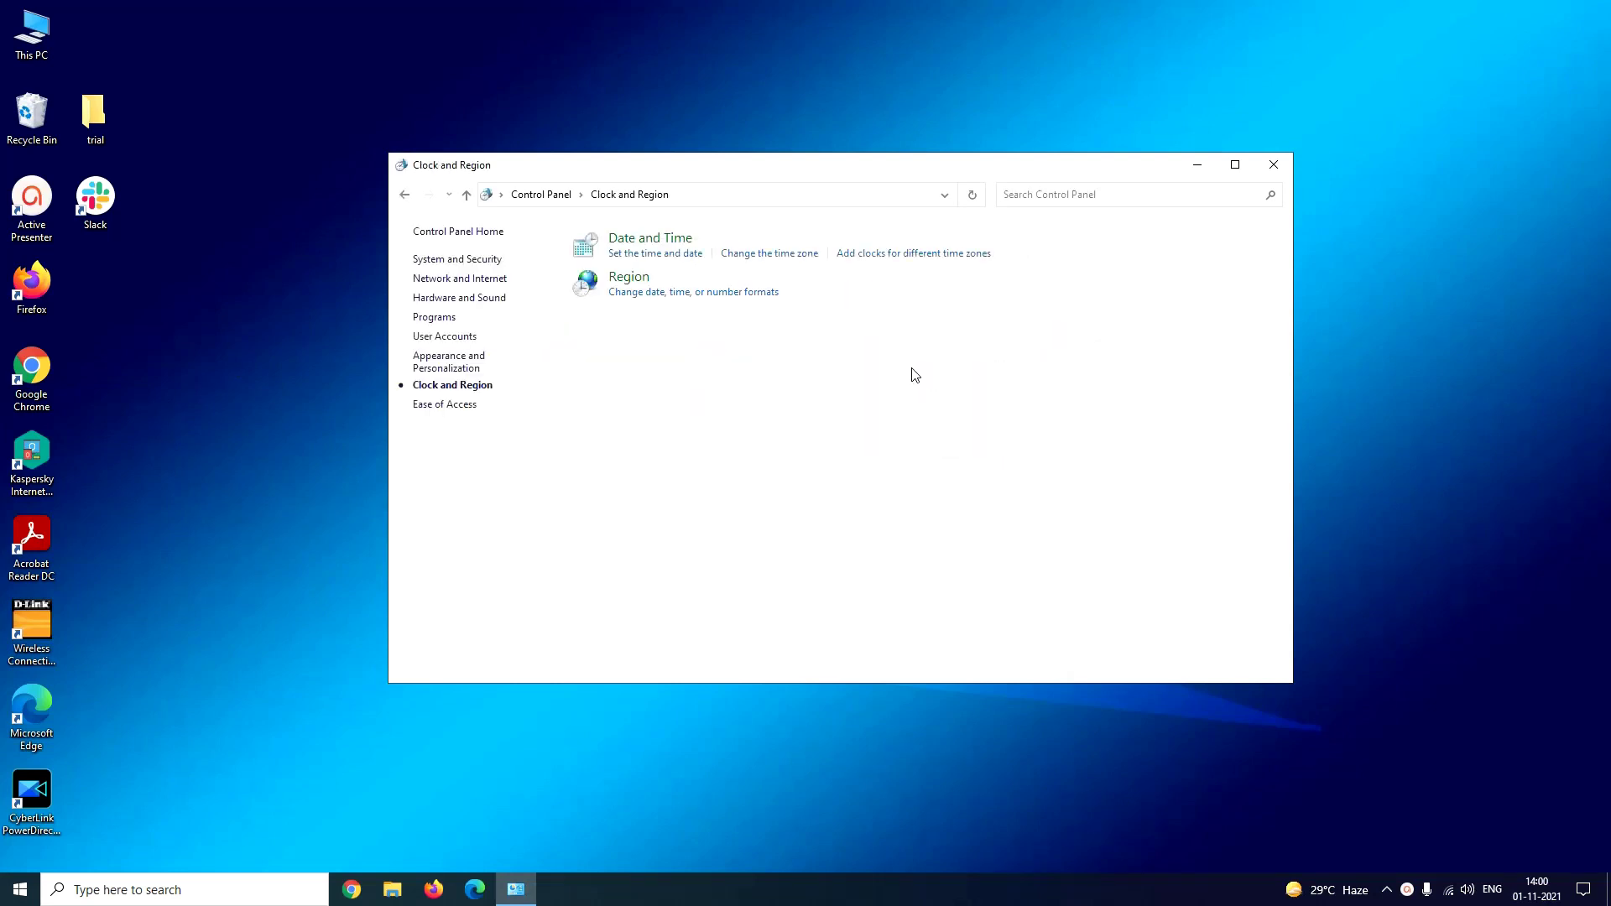
{"action": "left_click", "coordinate": [662, 243]}
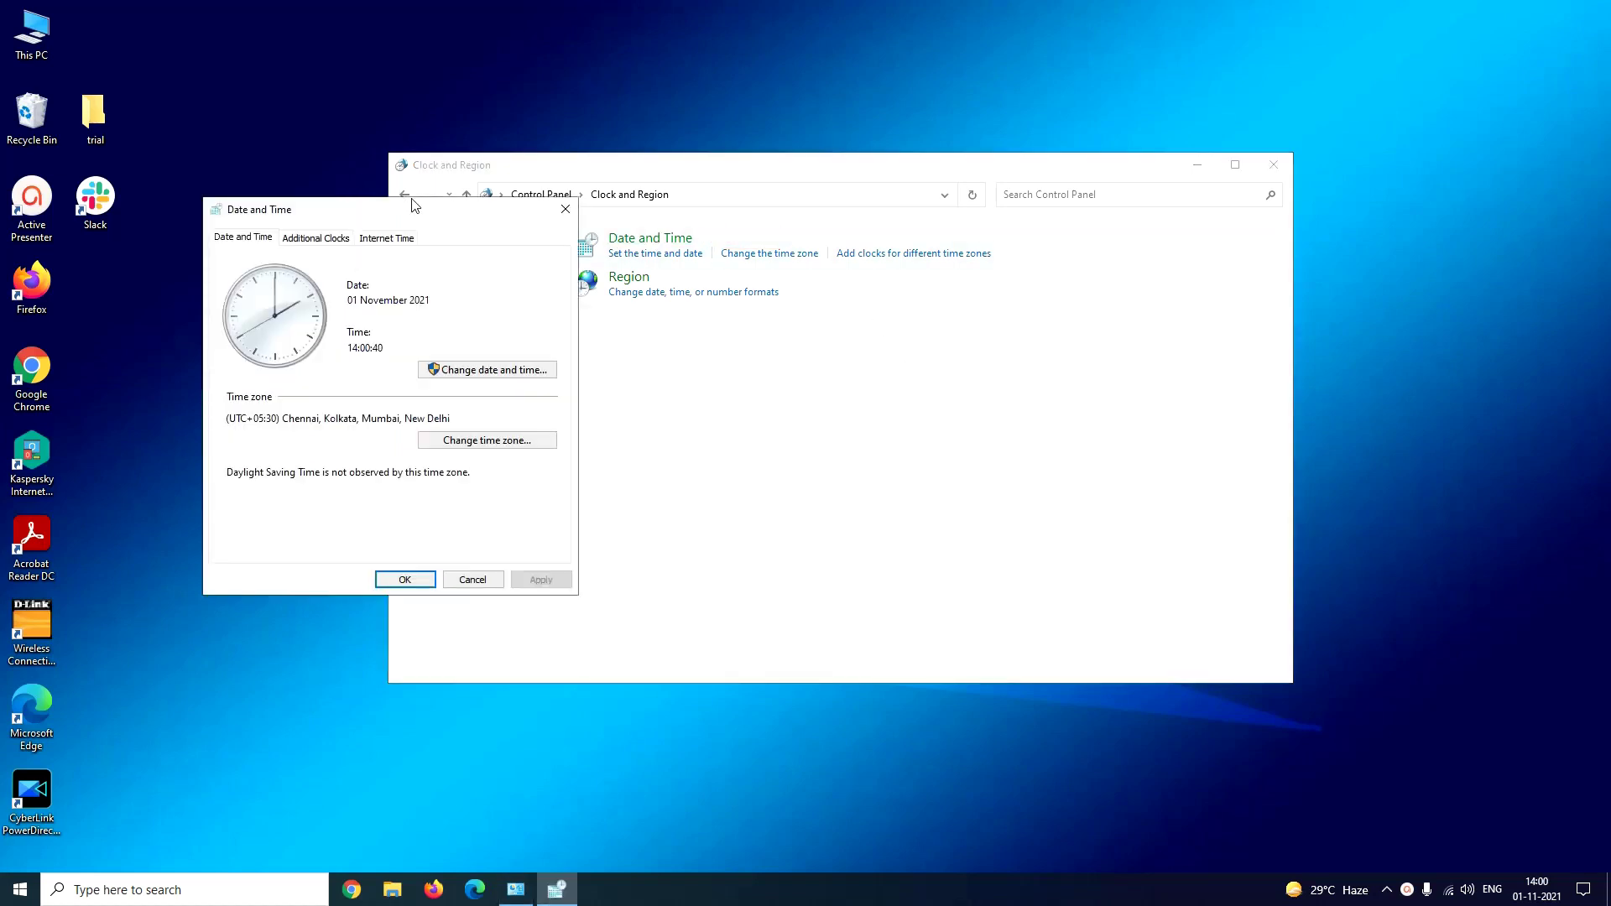
{"action": "left_click_drag", "start_coordinate": [412, 206], "coordinate": [779, 230]}
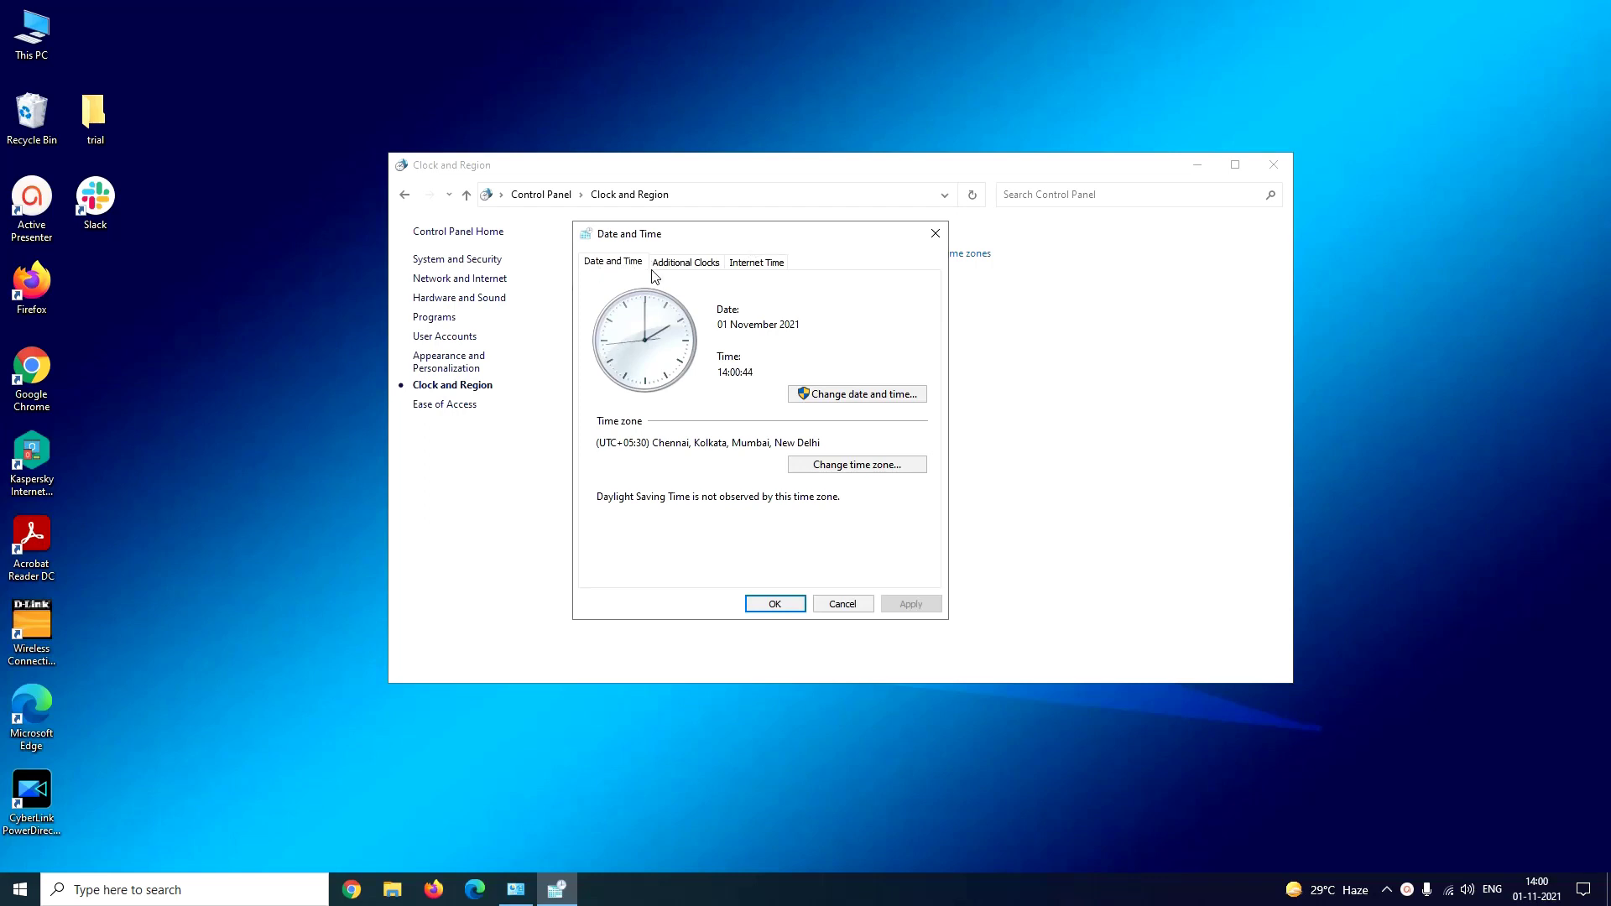
{"action": "left_click", "coordinate": [842, 394]}
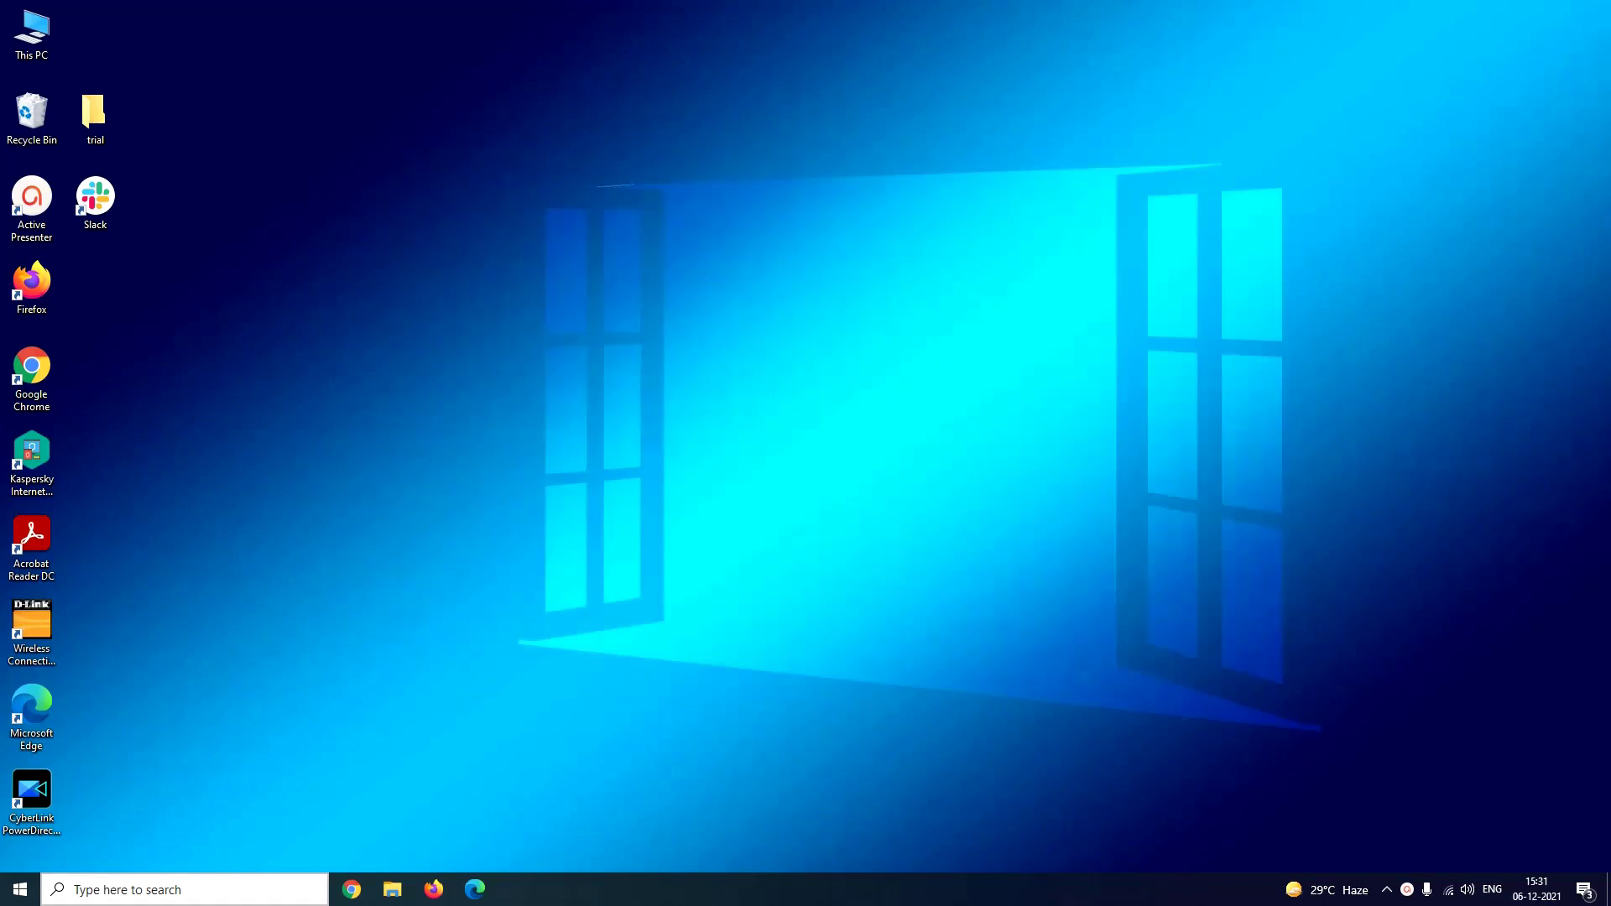
- Open Windows PowerShell from a search for 'Powers'
{"action": "left_click", "coordinate": [143, 895]}
{"action": "type", "text": "Powers"}
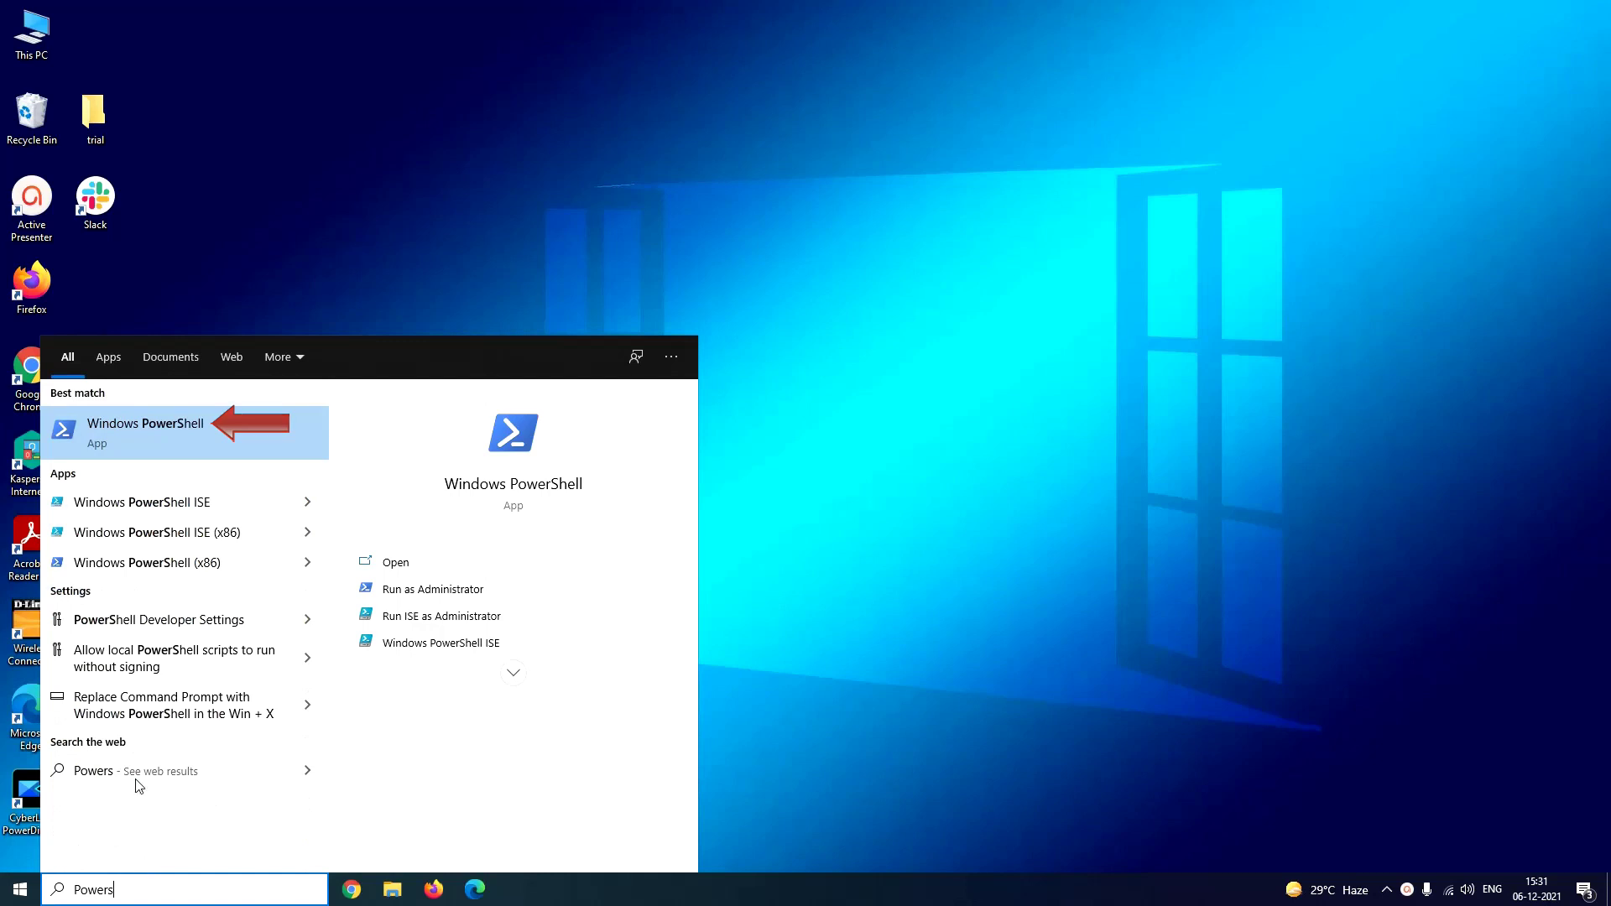
{"action": "left_click", "coordinate": [199, 433]}
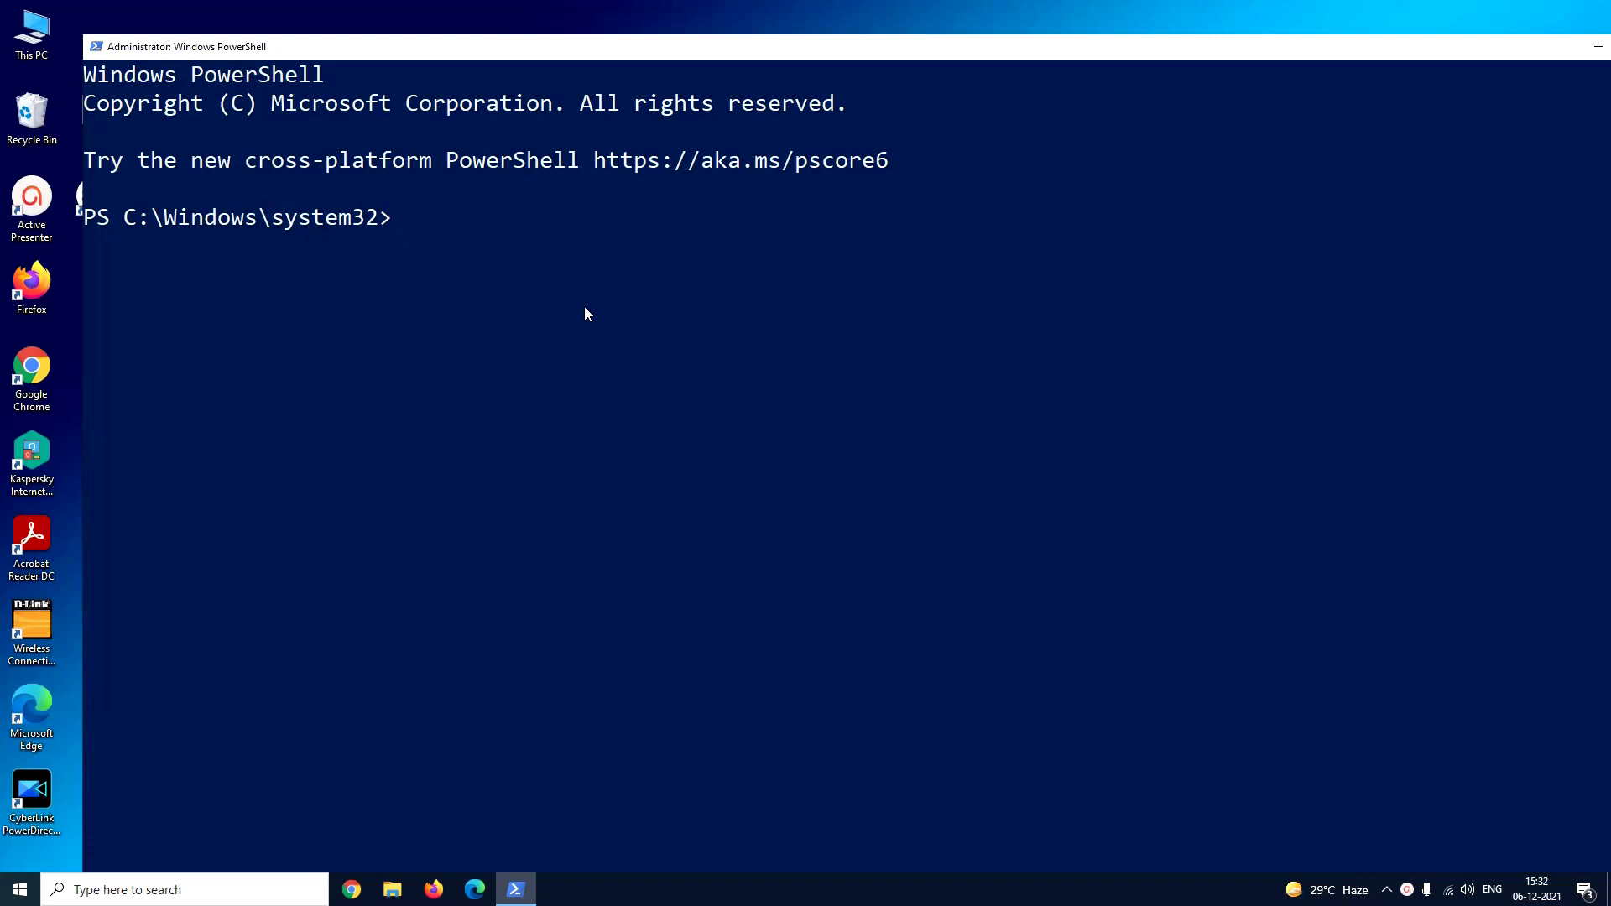
- Run Set-Date -Date "01/11/2021 02:30 PM" to set the system clock
{"action": "type", "text": "Set-Date -Date"}
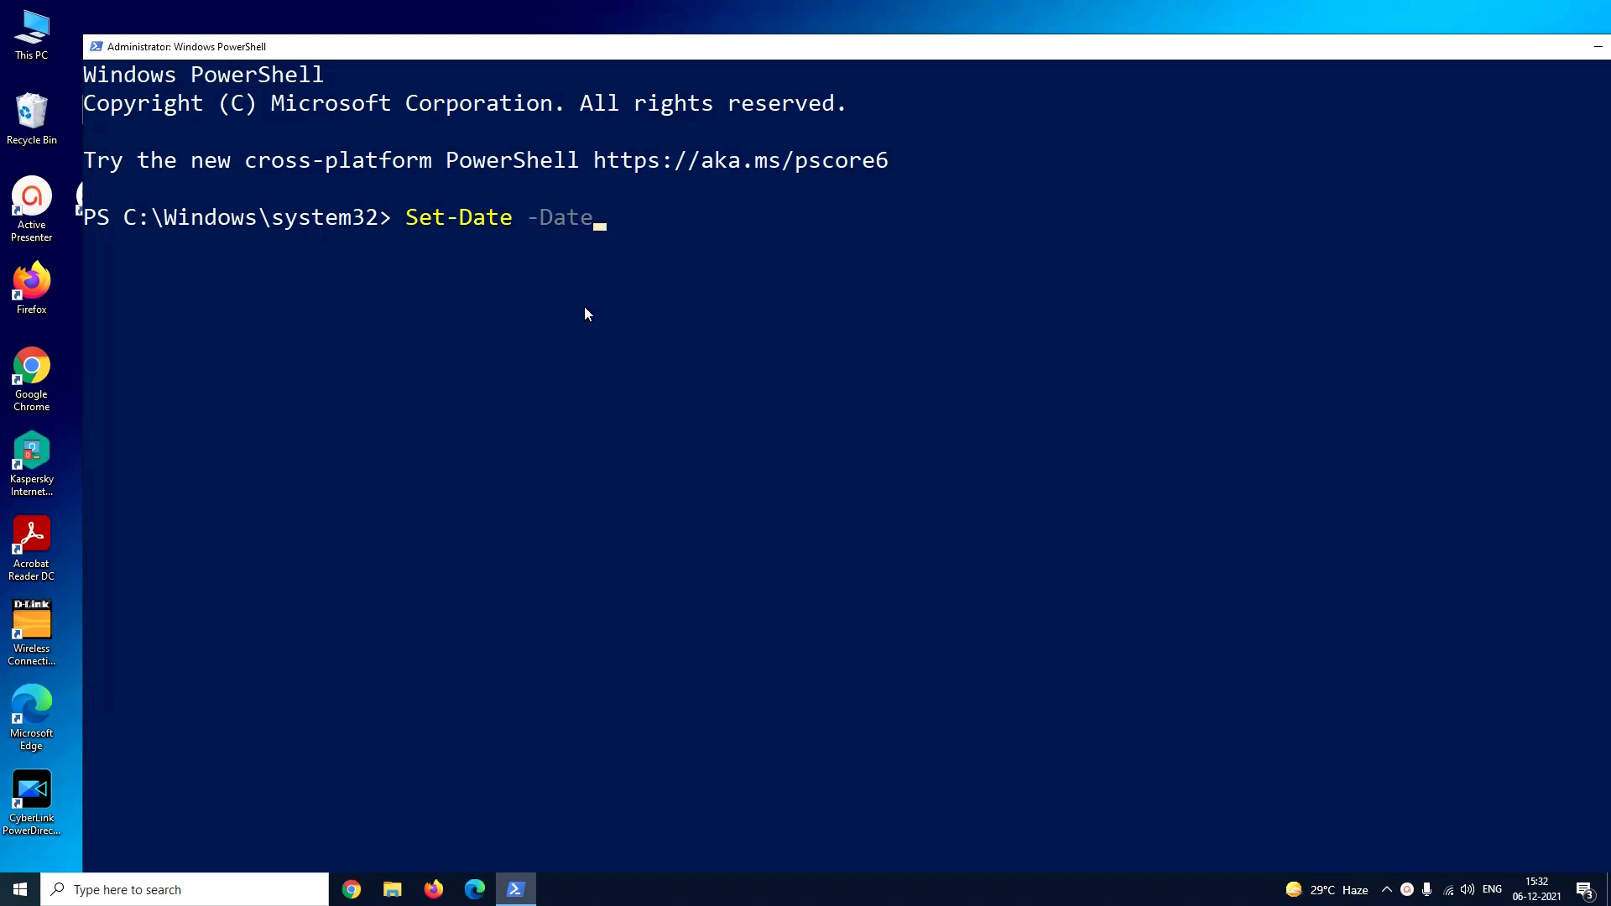
{"action": "type", "text": " \""}
{"action": "type", "text": "01/11/2021"}
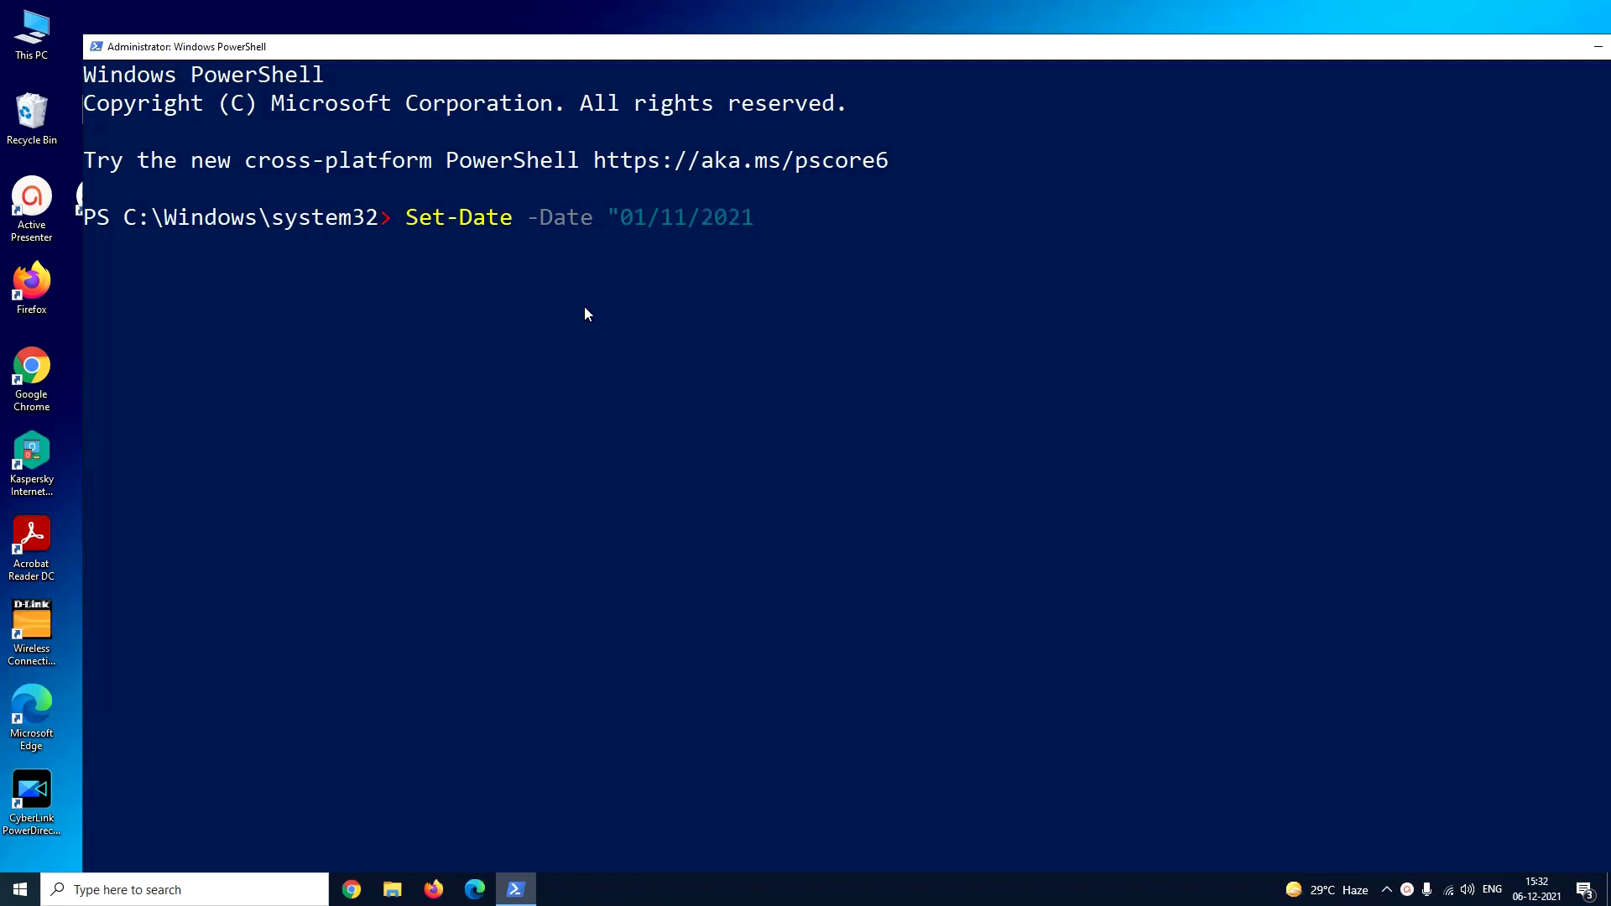
{"action": "type", "text": " 02:30 PM\""}
{"action": "key", "text": "Return"}
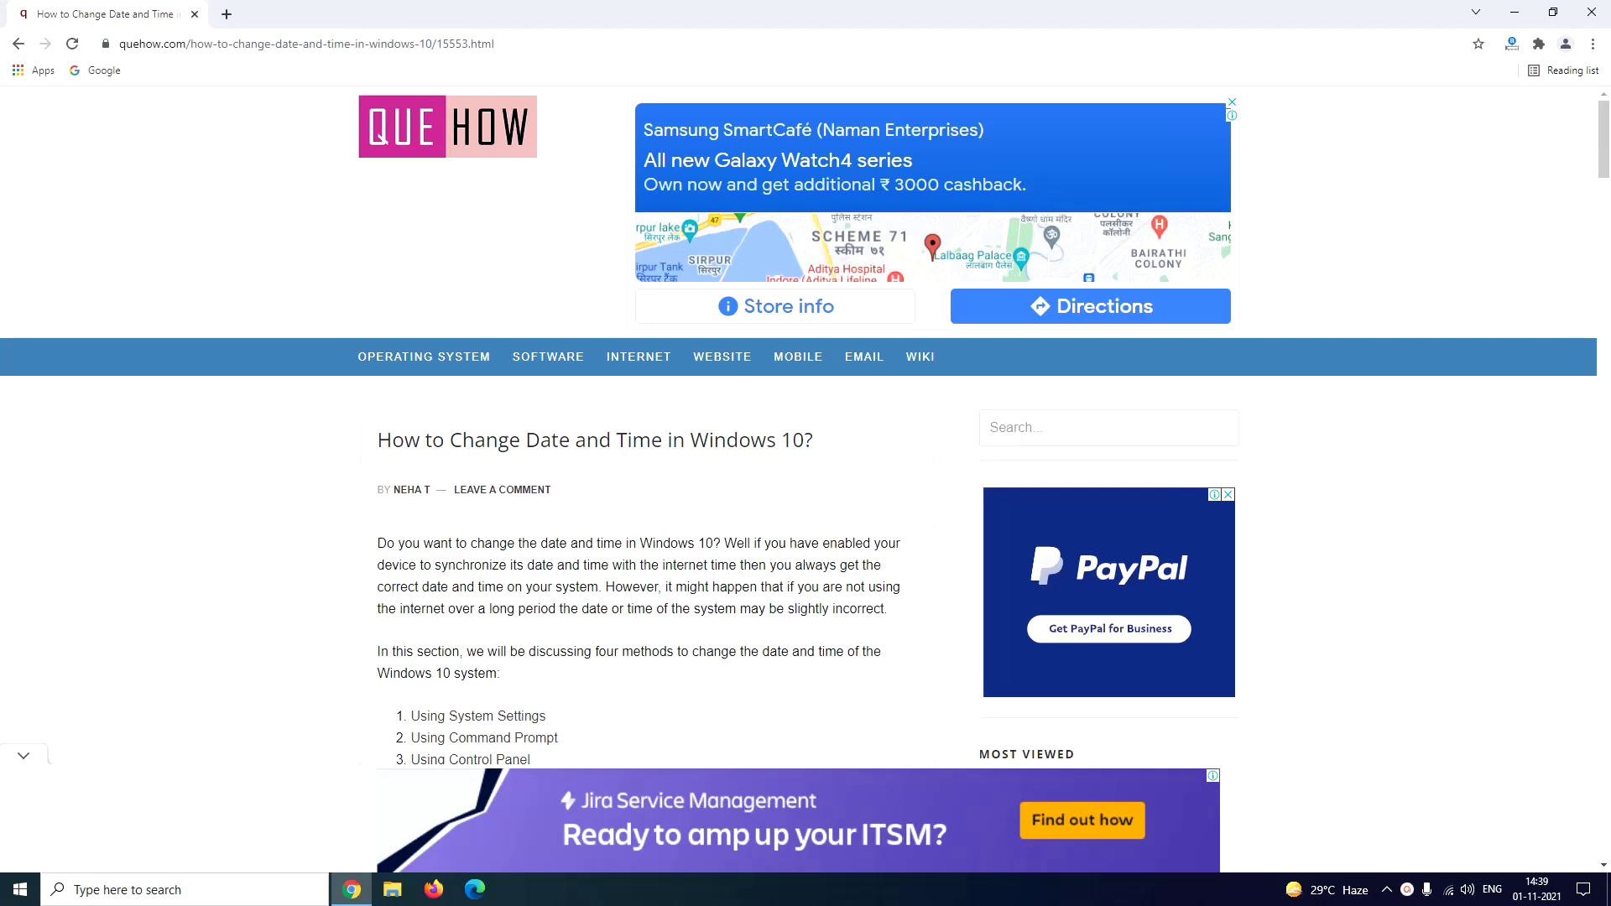
- Scroll the QueHow article down to its Clock and Region and Date and Time steps
{"action": "scroll", "coordinate": [825, 570], "scroll_direction": "down", "scroll_amount": 20}
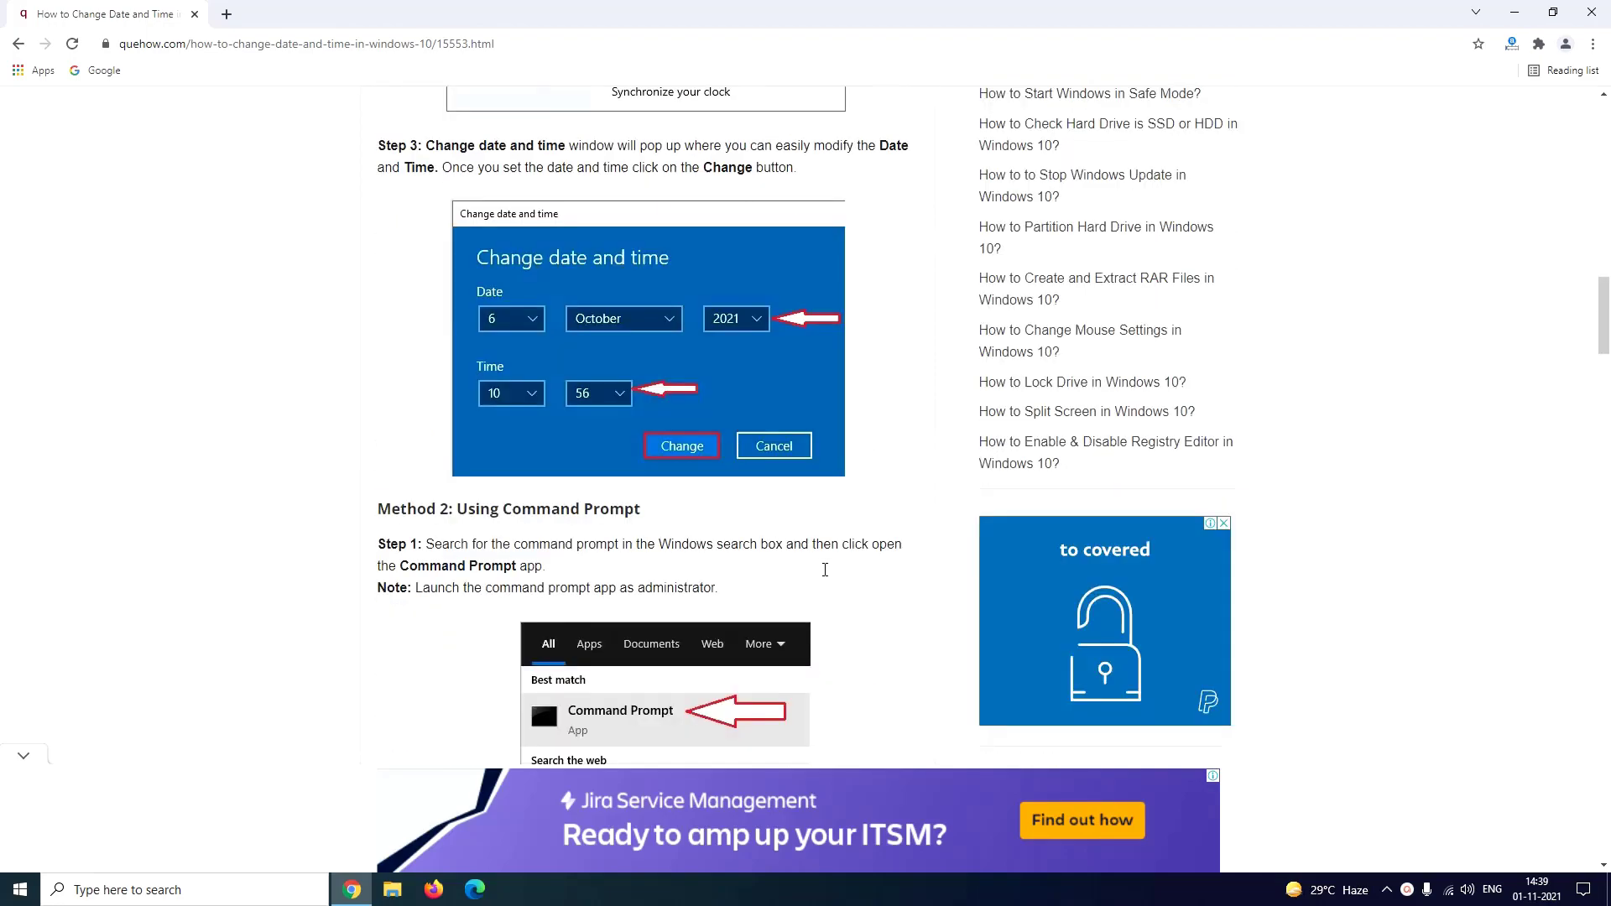
{"action": "scroll", "coordinate": [825, 570], "scroll_direction": "down", "scroll_amount": 15}
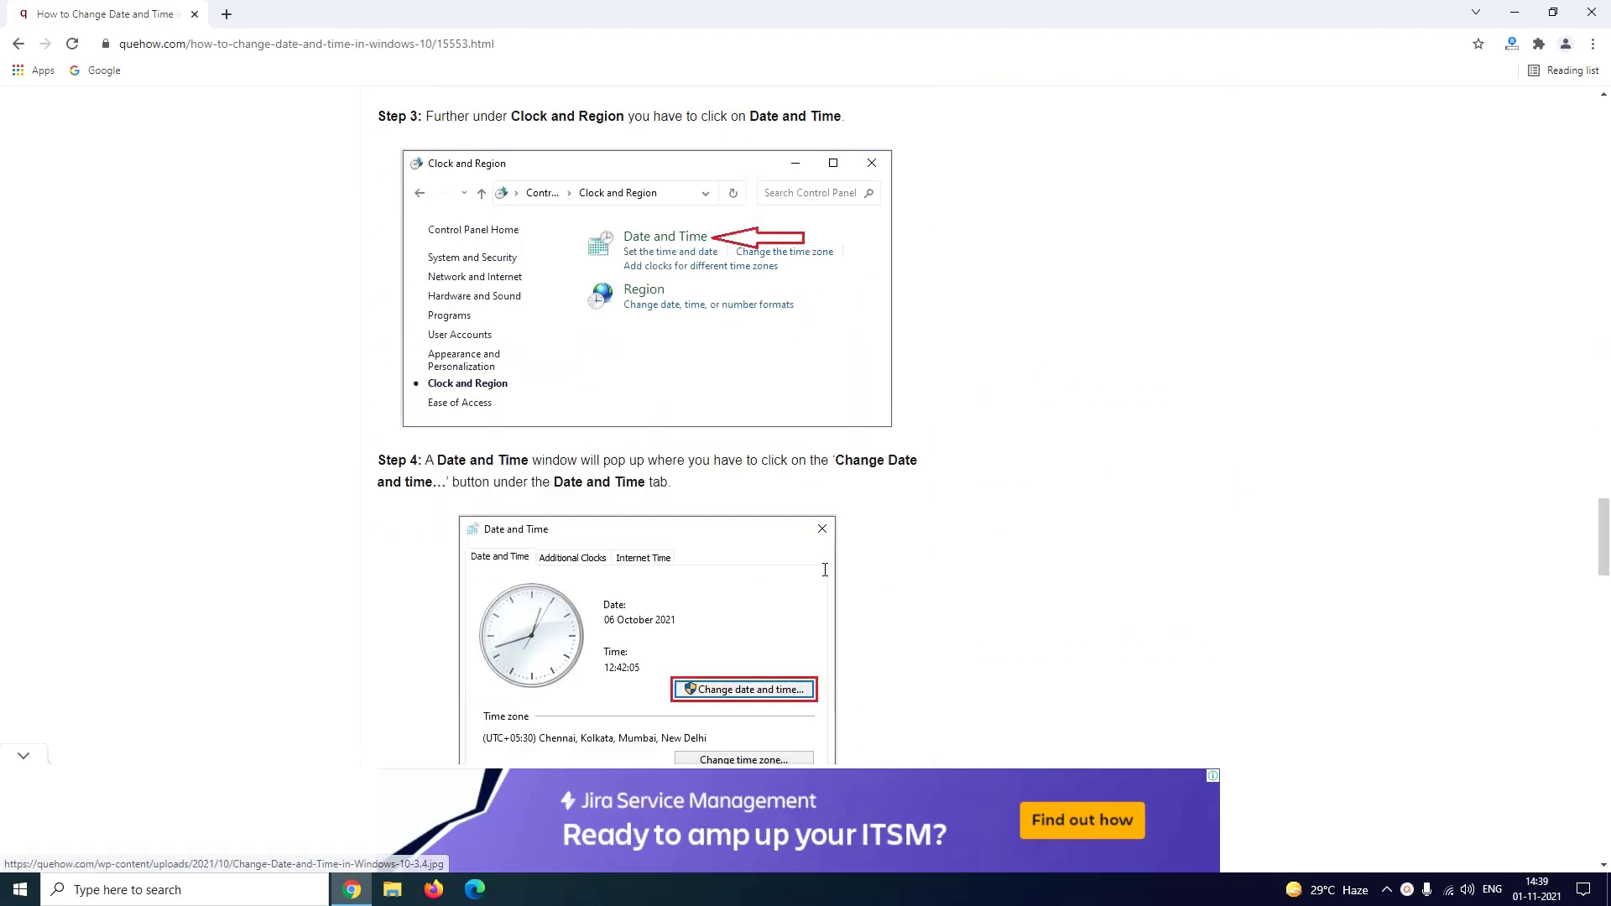